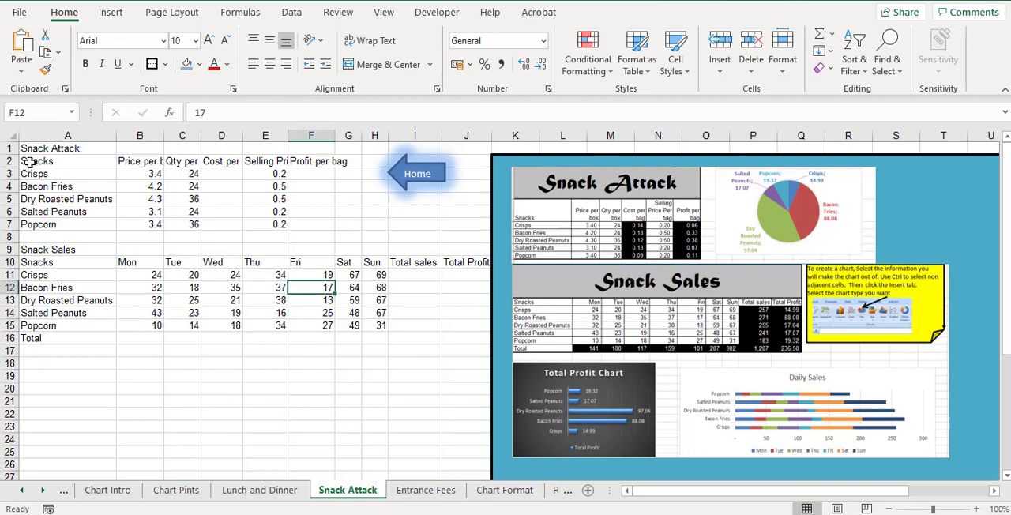
# Wrap the text of the column headings in A2:F2
pyautogui.moveTo(28, 162); pyautogui.dragTo(324, 160)
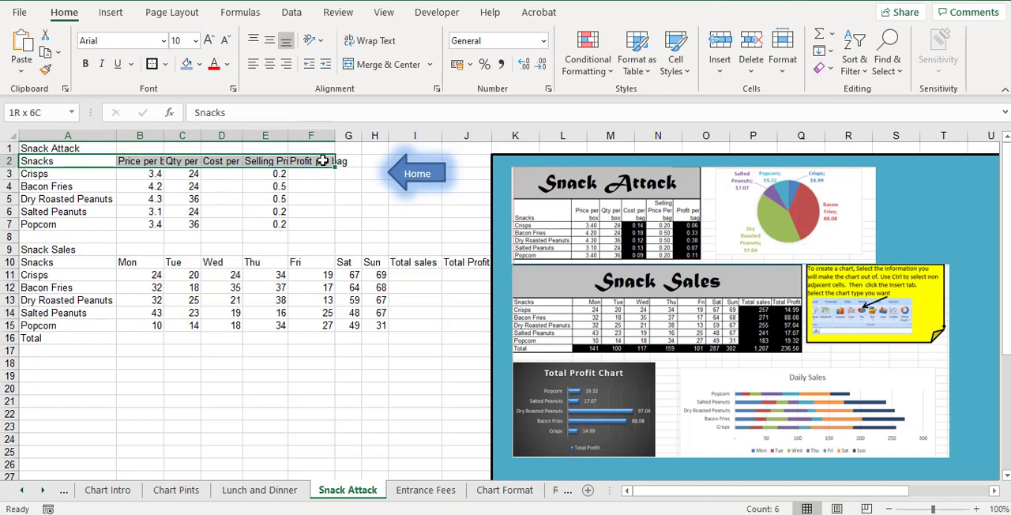
pyautogui.moveTo(324, 160); pyautogui.dragTo(323, 161)
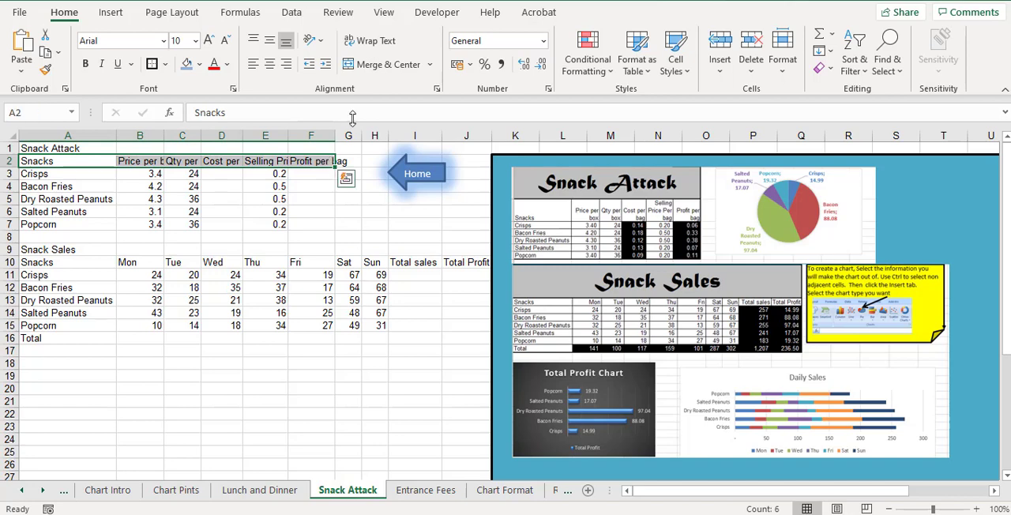
pyautogui.click(349, 45)
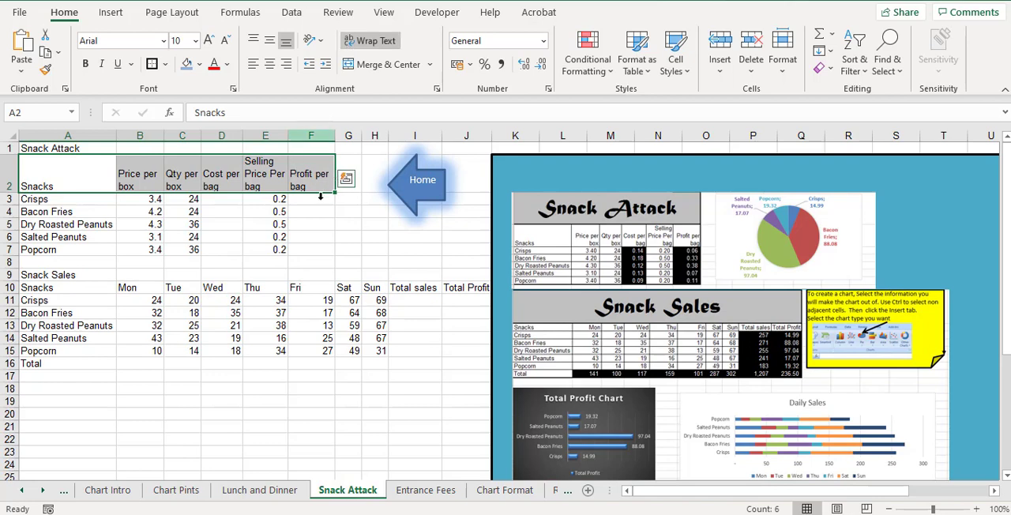
# Merge and center the Snack Attack title across A1:F1 and enlarge its font to 18 pt
pyautogui.click(53, 149)
pyautogui.moveTo(54, 150); pyautogui.dragTo(313, 149)
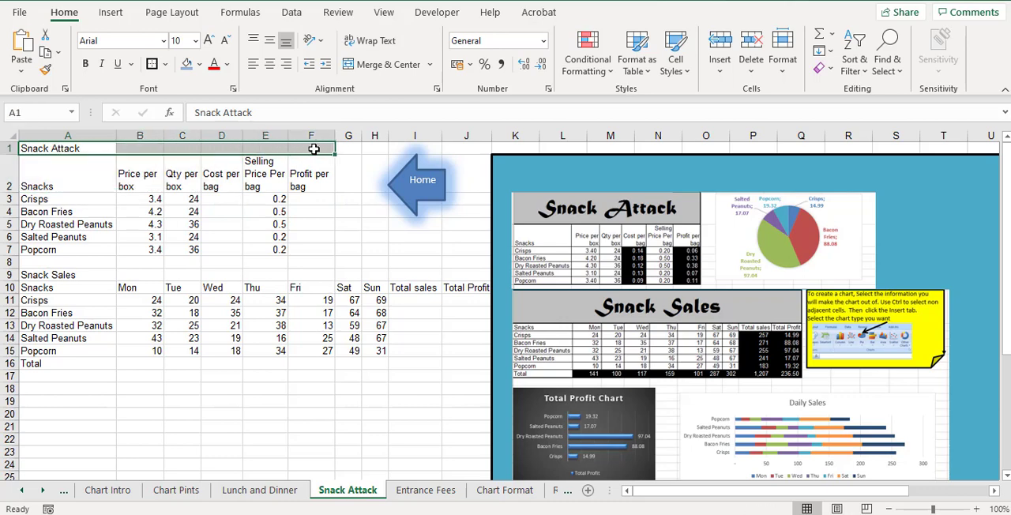
pyautogui.click(368, 65)
pyautogui.click(210, 41)
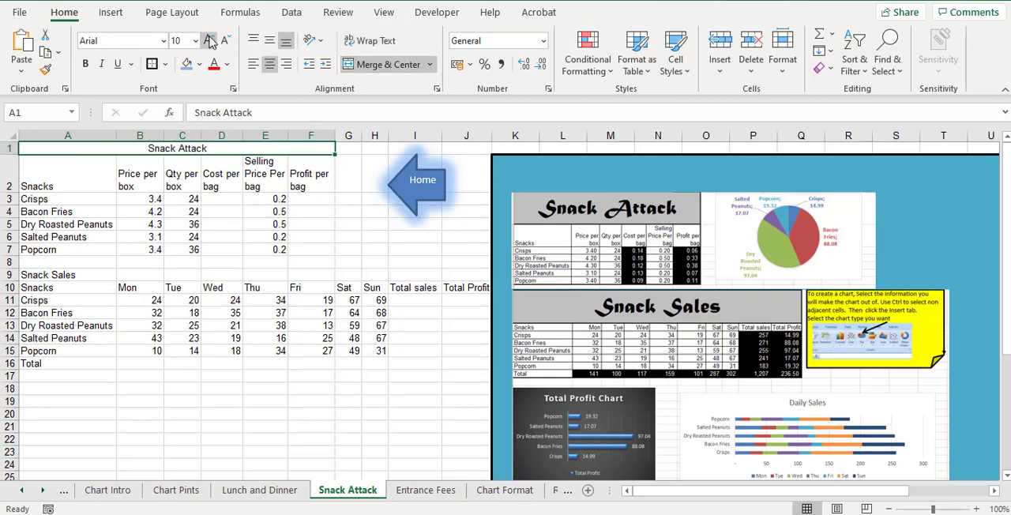
pyautogui.click(210, 42)
pyautogui.click(209, 41)
pyautogui.click(209, 41)
pyautogui.click(210, 41)
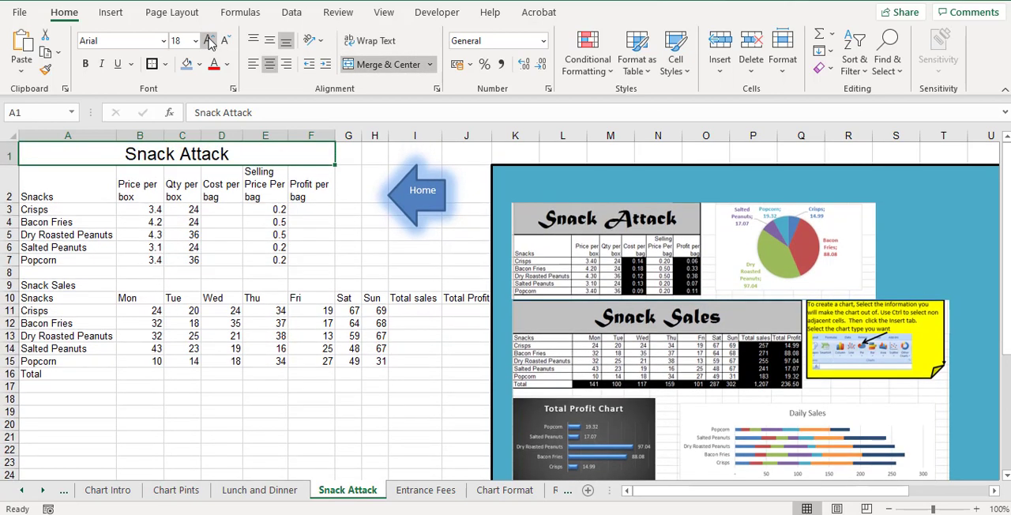
# Right-align the headings from Price per box to Profit per bag in B2:F2
pyautogui.click(312, 186)
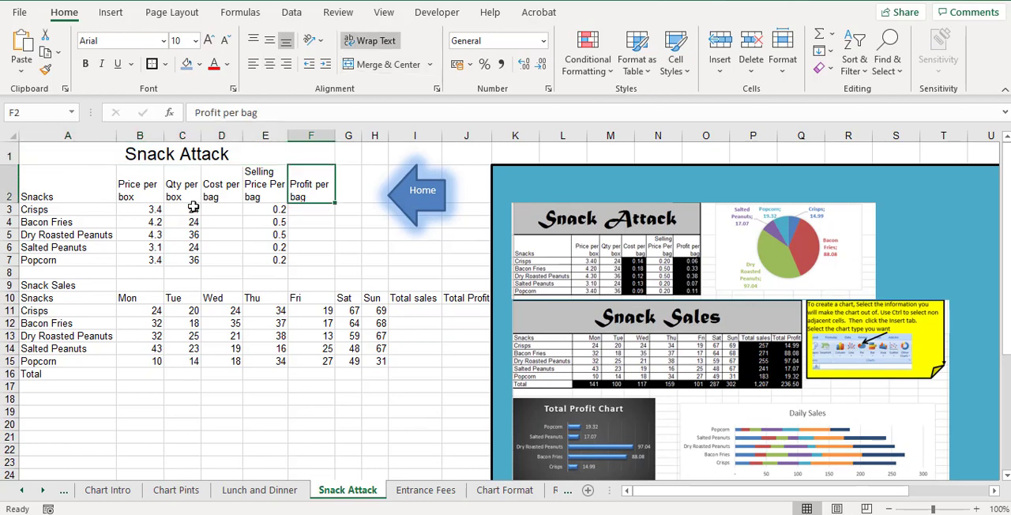
pyautogui.moveTo(125, 186); pyautogui.dragTo(315, 189)
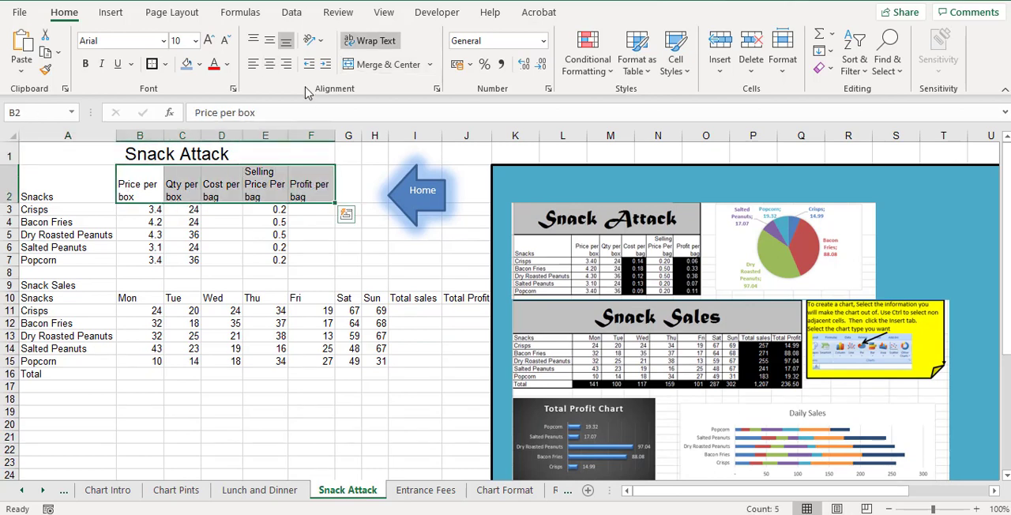
pyautogui.click(287, 65)
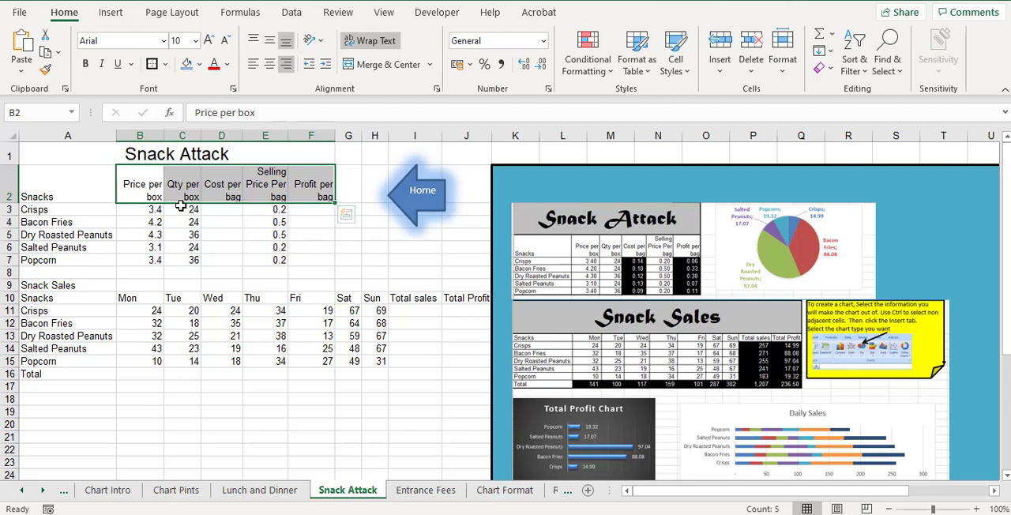
# Calculate the cost per bag in D3 with =B3/C3 and fill the formula down to D7
pyautogui.click(220, 209)
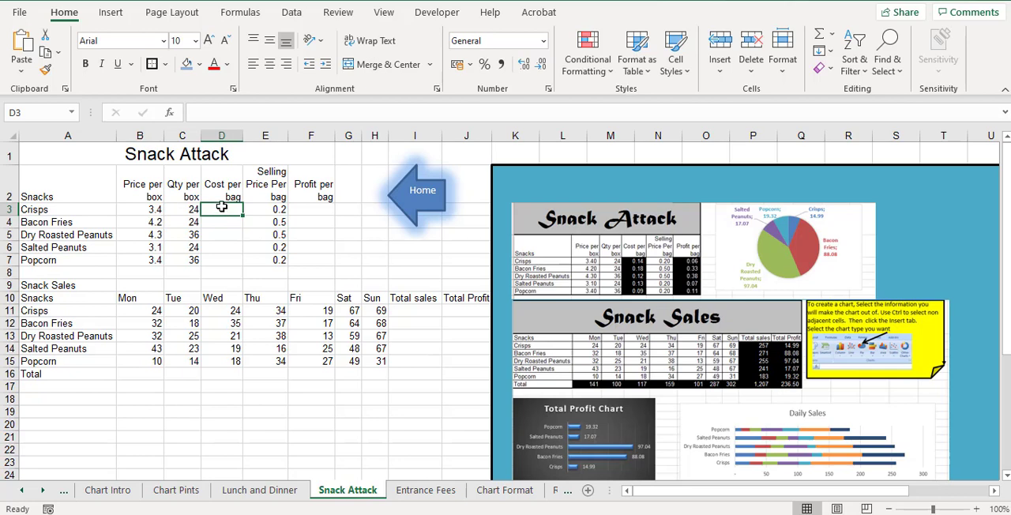
pyautogui.write('=')
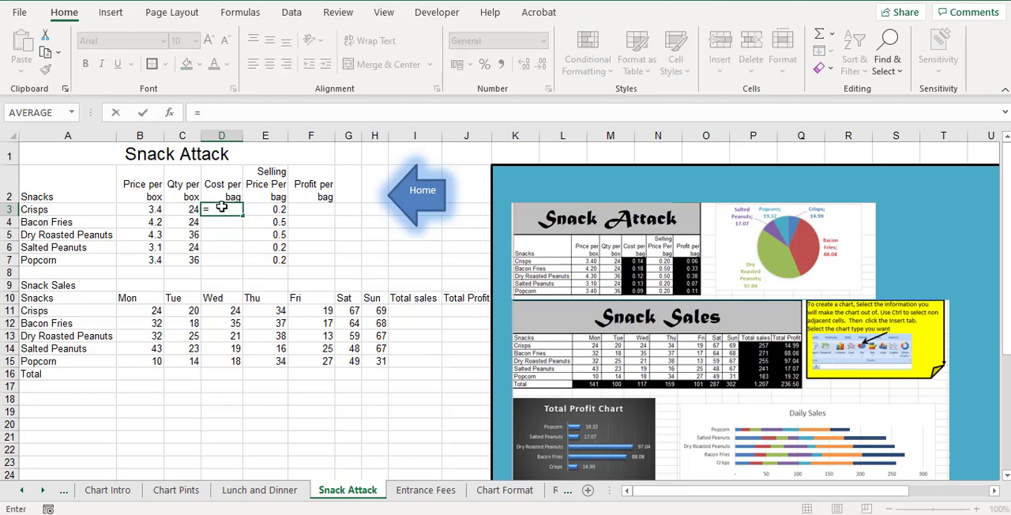
pyautogui.click(140, 210)
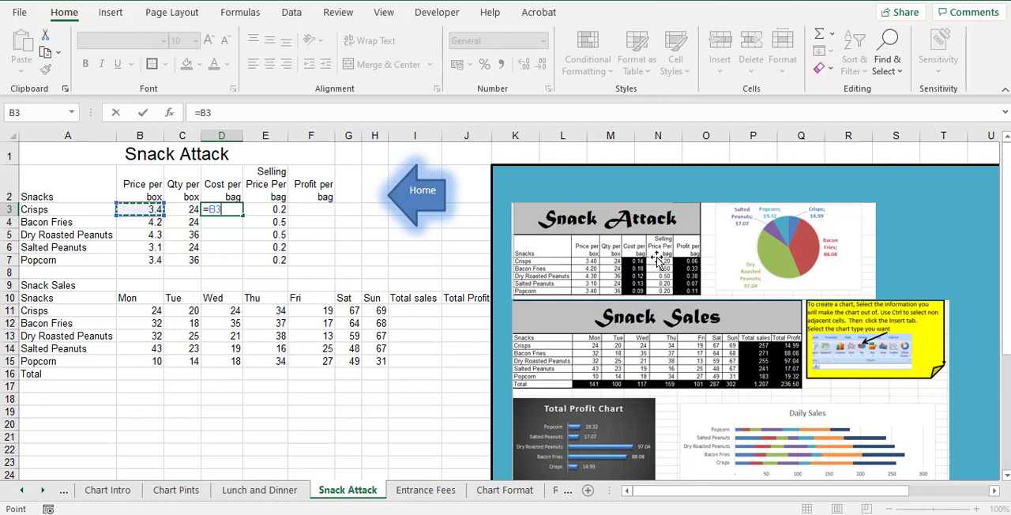
pyautogui.write('/')
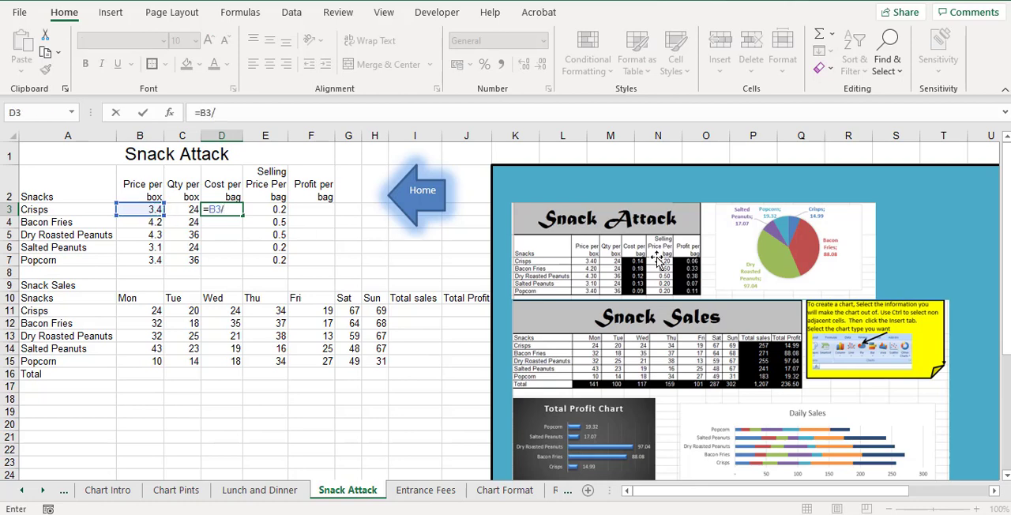
pyautogui.click(183, 211)
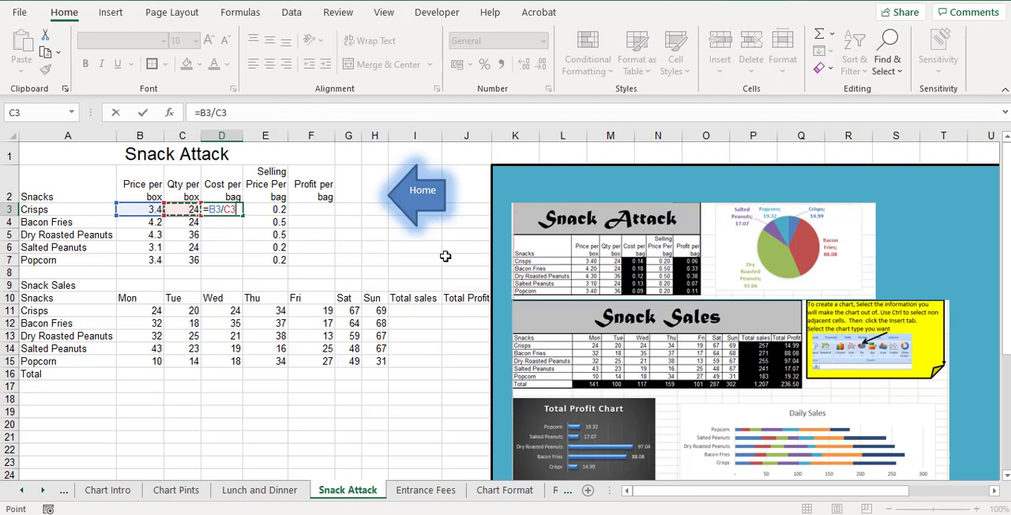
pyautogui.press('Return')
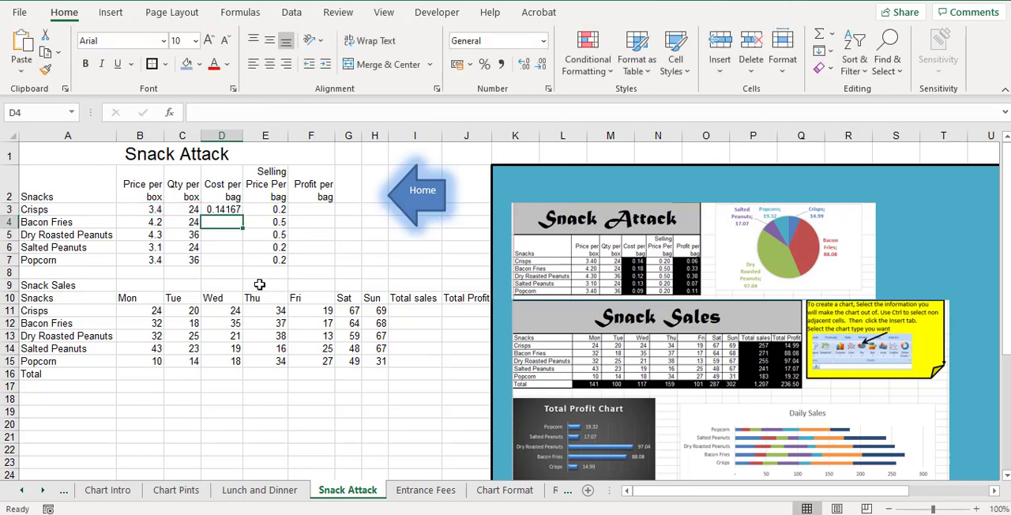
pyautogui.click(235, 211)
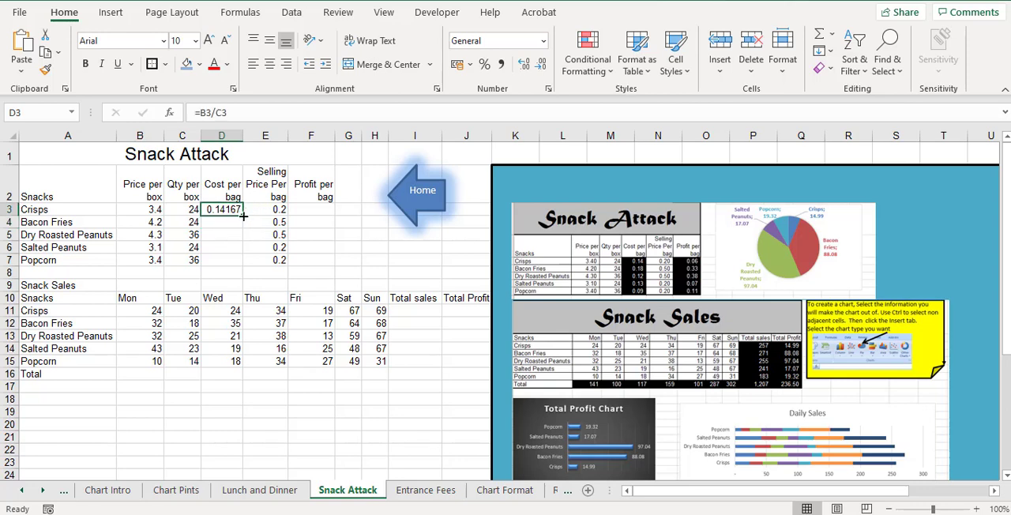
pyautogui.moveTo(243, 215); pyautogui.dragTo(244, 267)
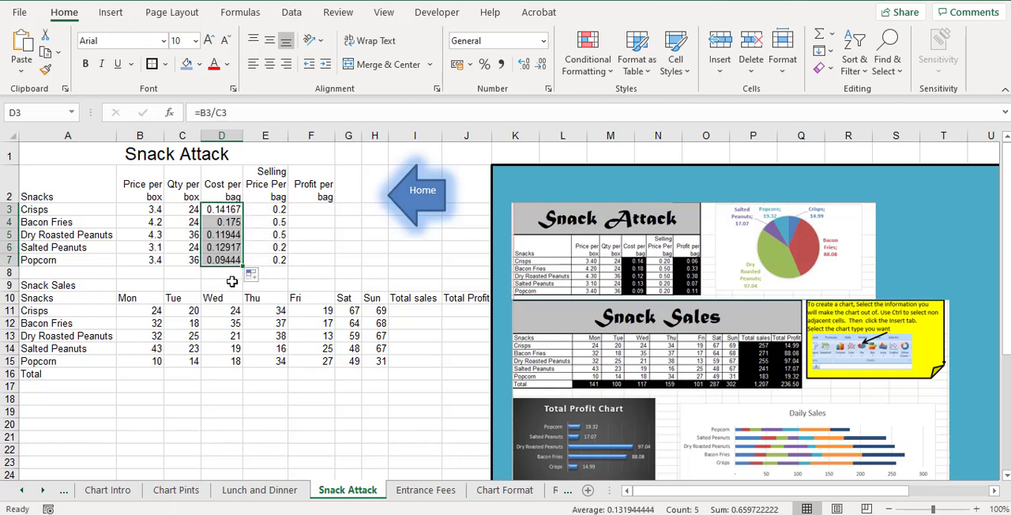
# Apply Comma Style to D3:D7, B3:B7 and E3:F7, trying the € English (Ireland) accounting format on B3:B7 before its Comma Style
pyautogui.click(502, 65)
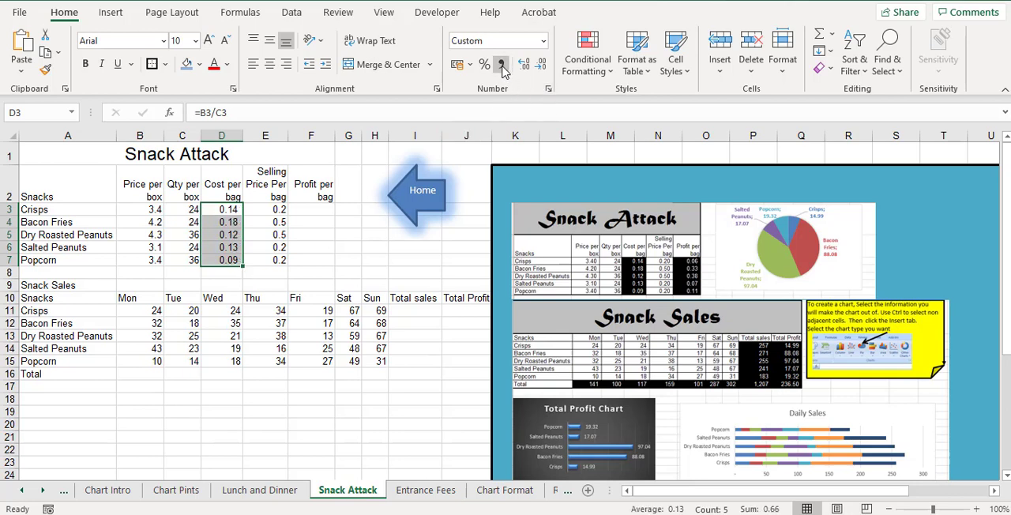
pyautogui.moveTo(149, 209); pyautogui.dragTo(151, 255)
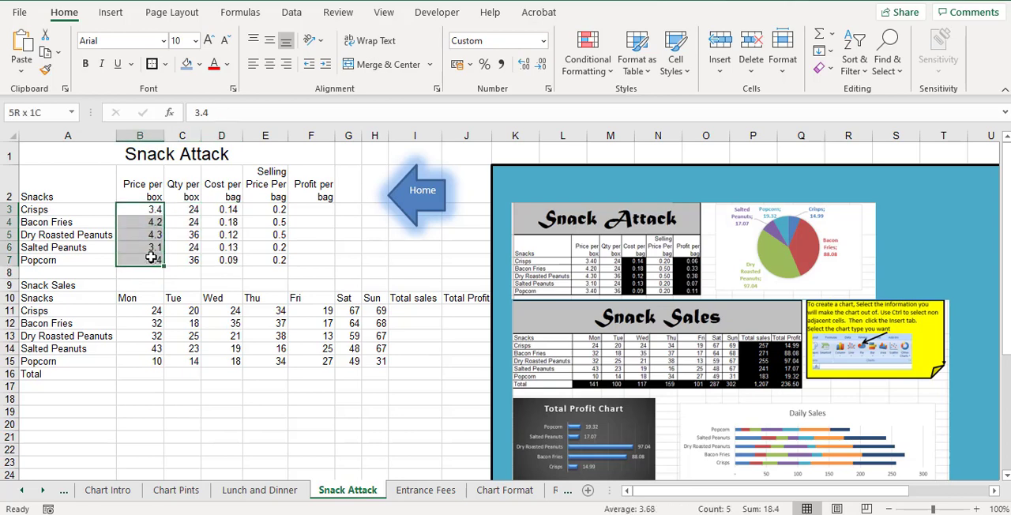
pyautogui.click(469, 65)
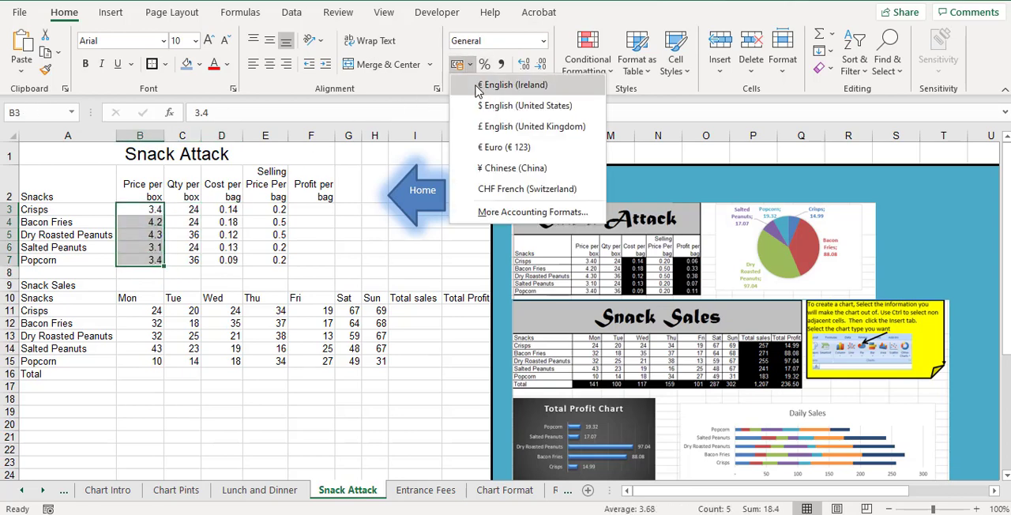
pyautogui.click(477, 87)
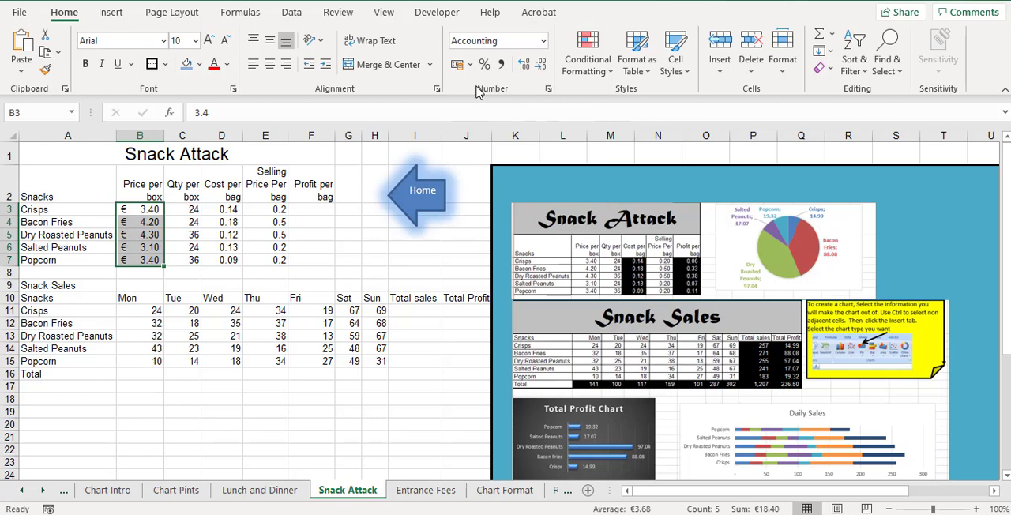
pyautogui.click(502, 65)
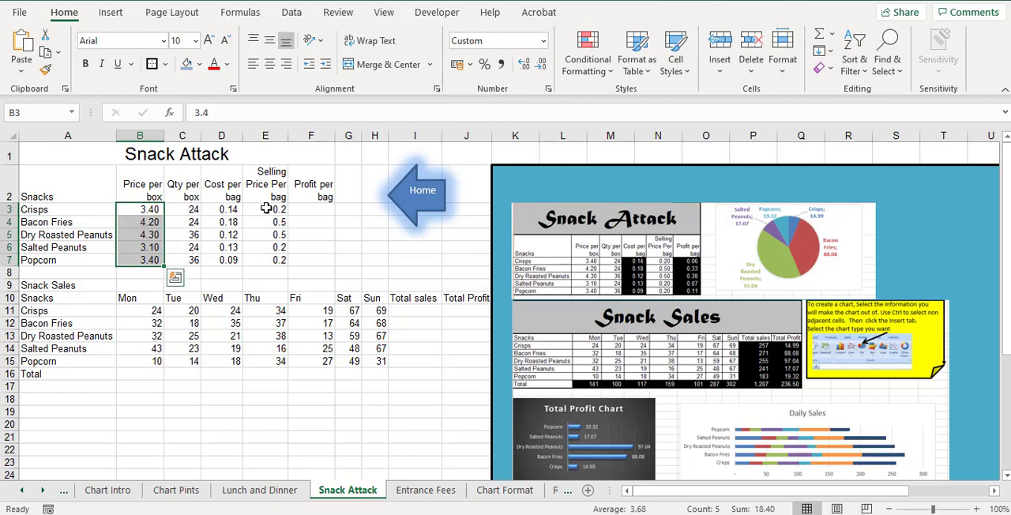
pyautogui.moveTo(264, 207); pyautogui.dragTo(316, 261)
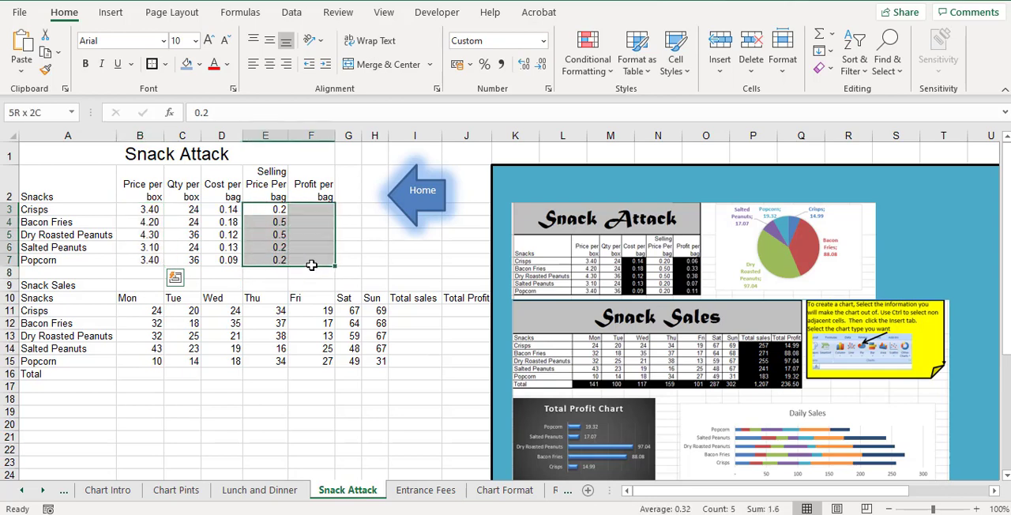
pyautogui.click(502, 65)
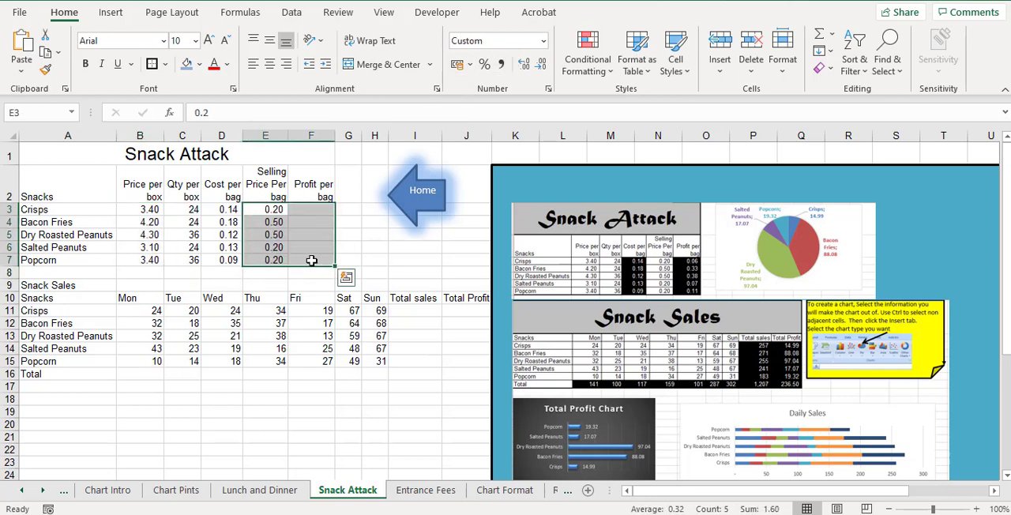
# Calculate the profit per bag in F3 with =E3-D3 and fill the formula down to F7
pyautogui.click(313, 211)
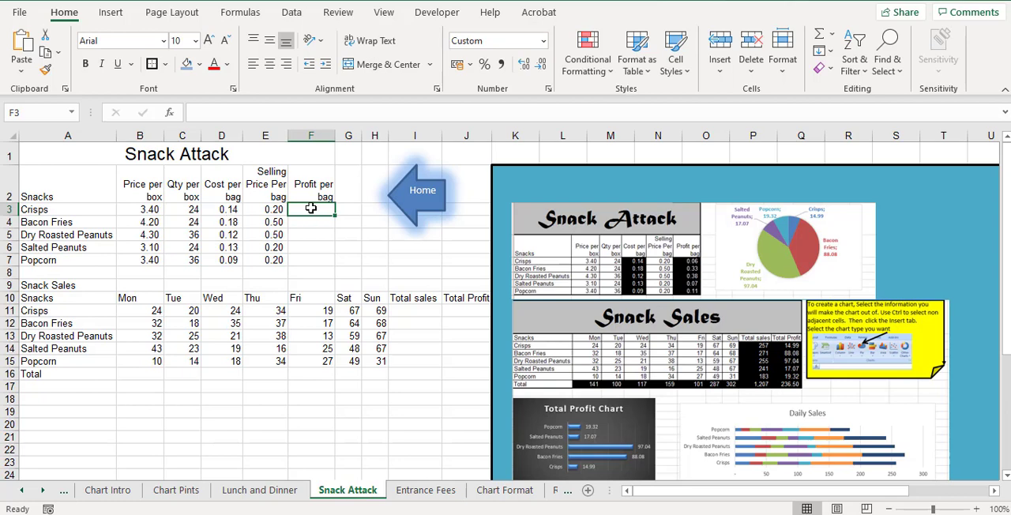
pyautogui.write('=')
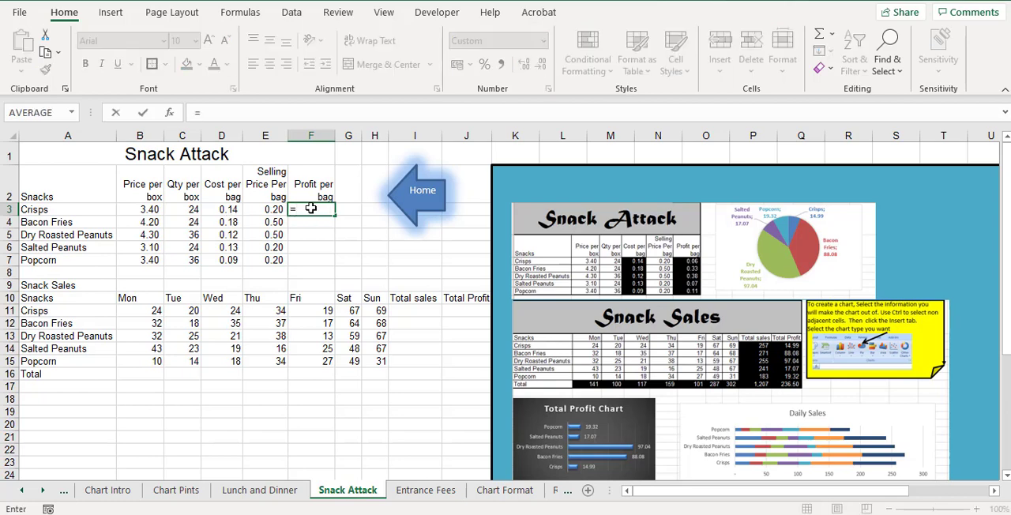
pyautogui.press('Left')
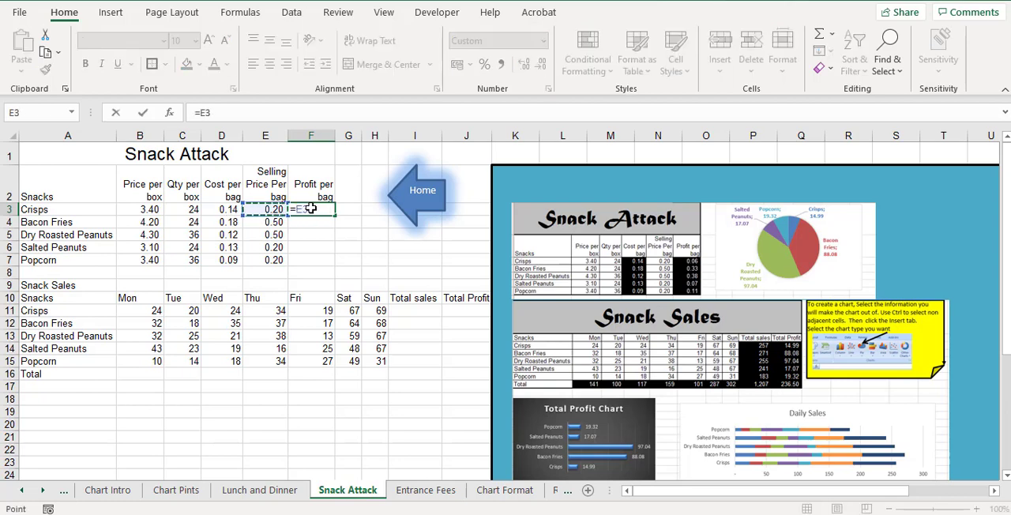
pyautogui.write('-')
pyautogui.press('Left')
pyautogui.press('Left')
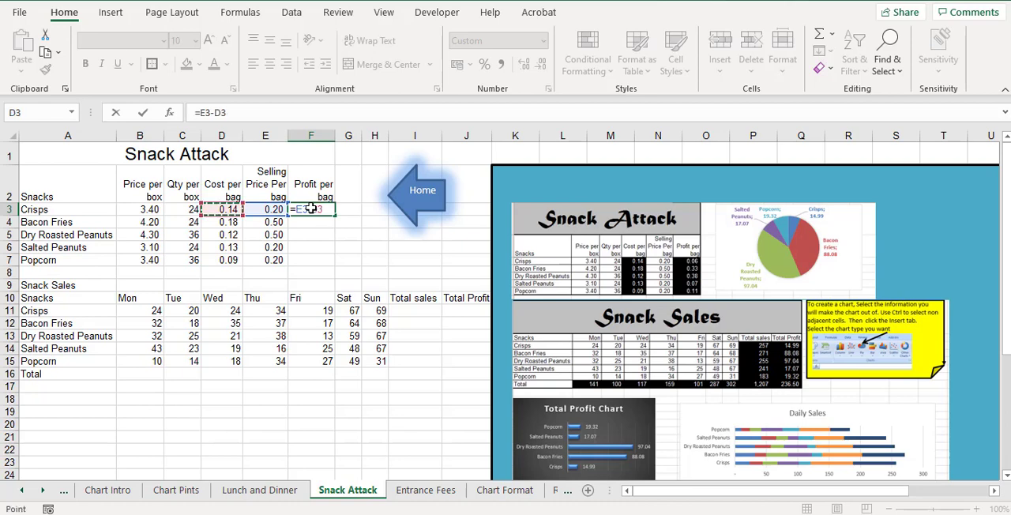
pyautogui.press('Return')
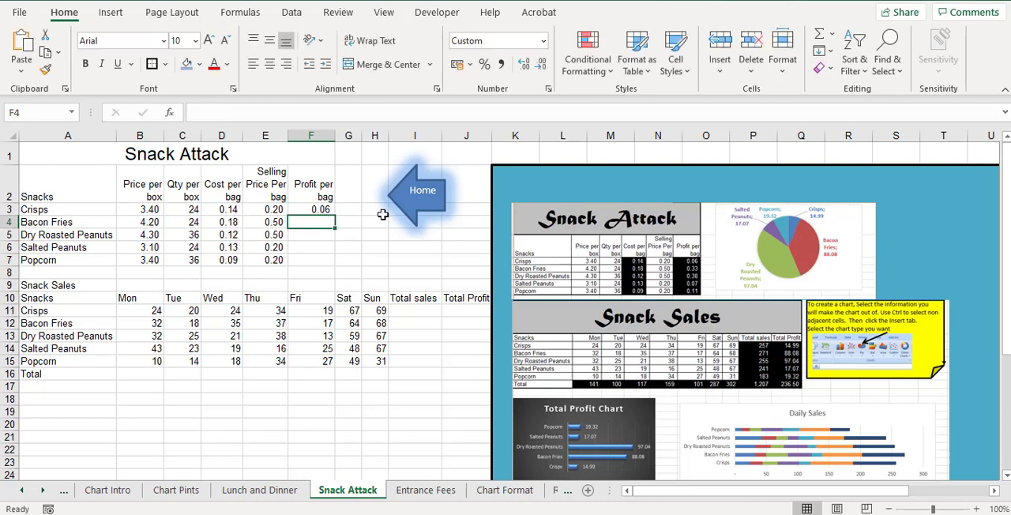
pyautogui.click(323, 210)
pyautogui.moveTo(335, 215); pyautogui.dragTo(348, 264)
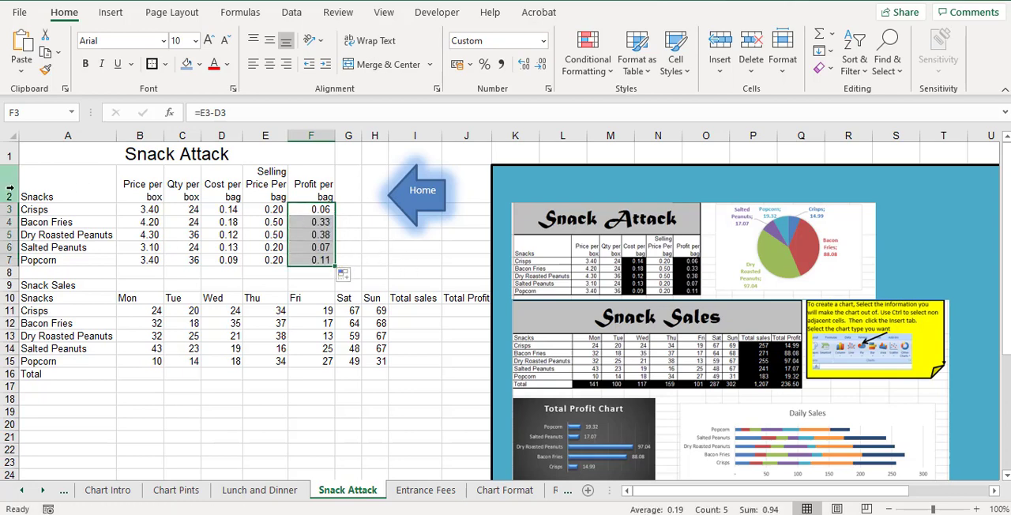
# Add all borders and thick outside borders to the Snack Attack table, A1:F7
pyautogui.moveTo(90, 149); pyautogui.dragTo(99, 261)
pyautogui.click(164, 64)
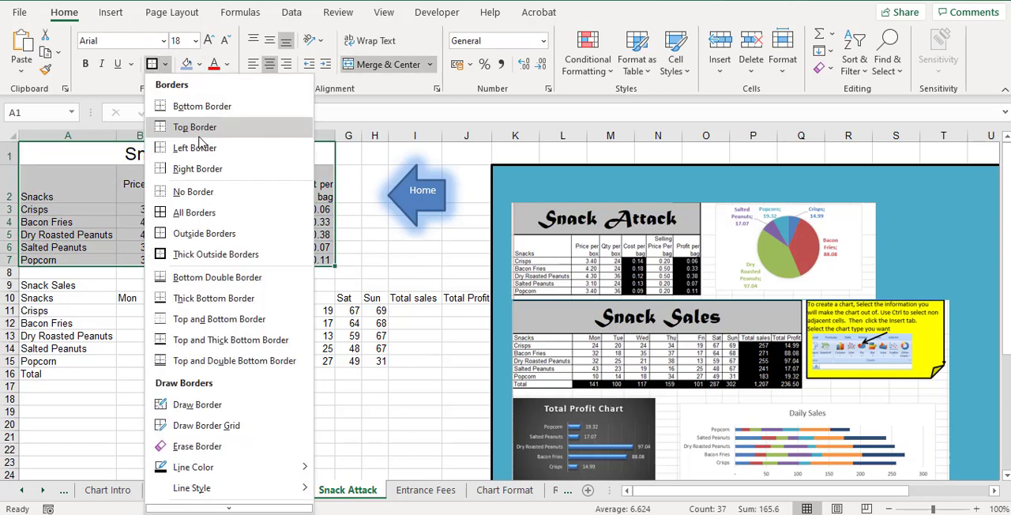
pyautogui.click(237, 213)
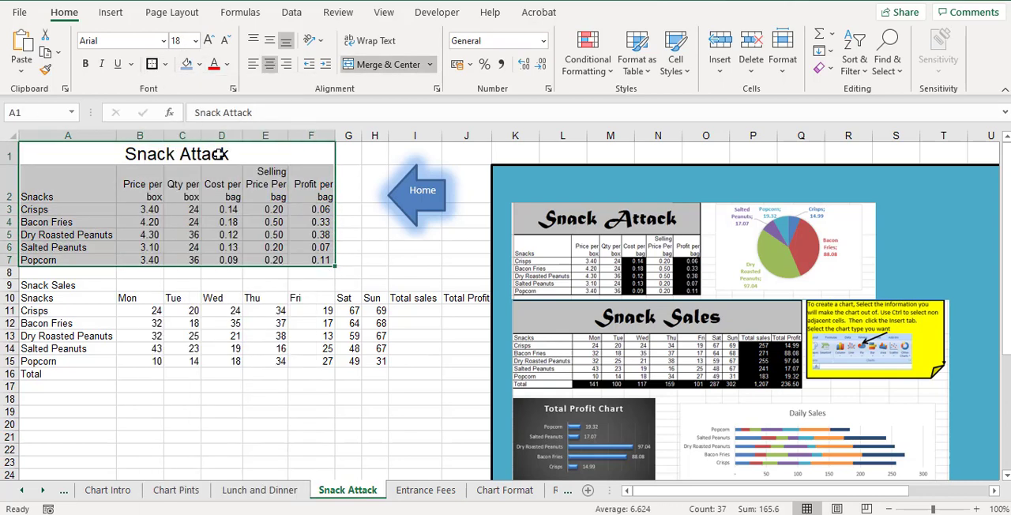
pyautogui.click(165, 64)
pyautogui.click(205, 254)
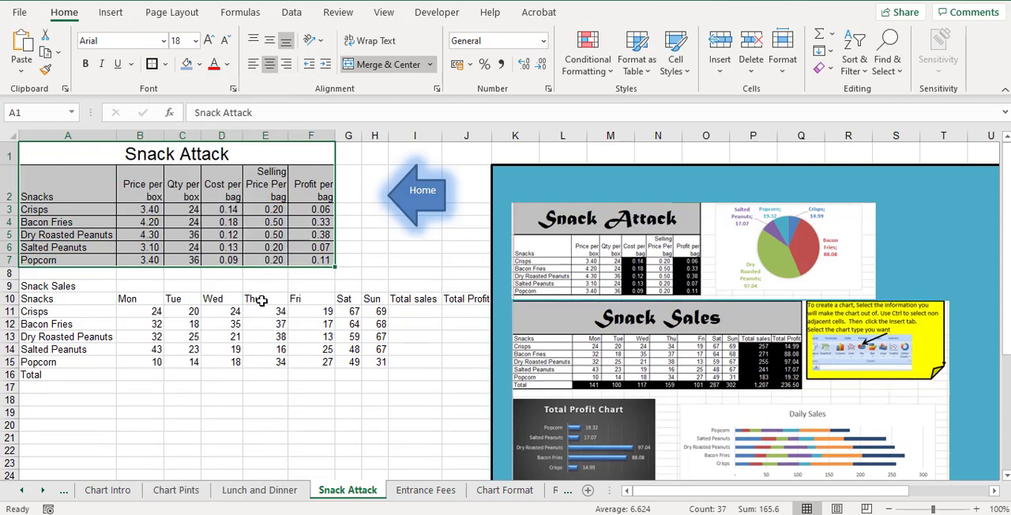
# Calculate the total sales in I11 with =SUM(B11:H11) and fill the formula down to I15
pyautogui.click(429, 312)
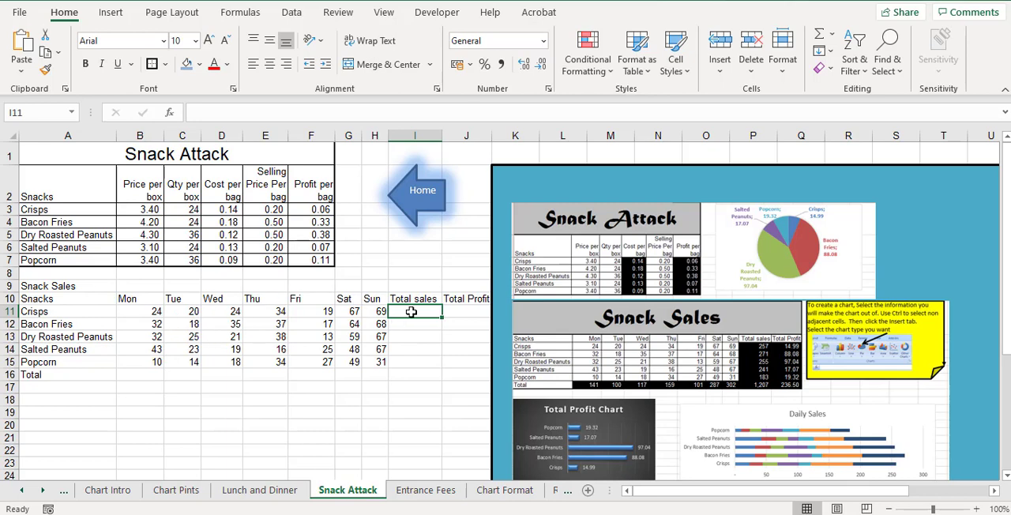
pyautogui.click(820, 35)
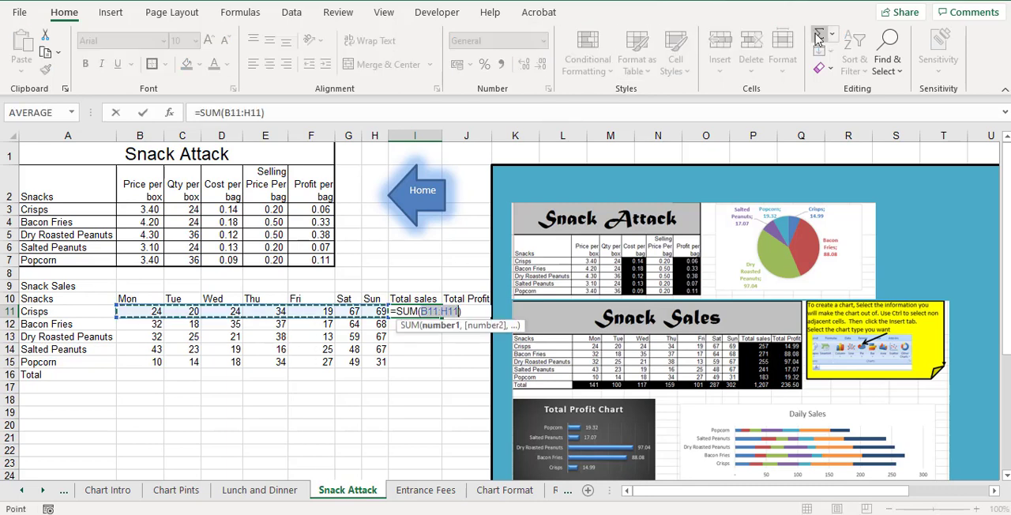
pyautogui.click(143, 112)
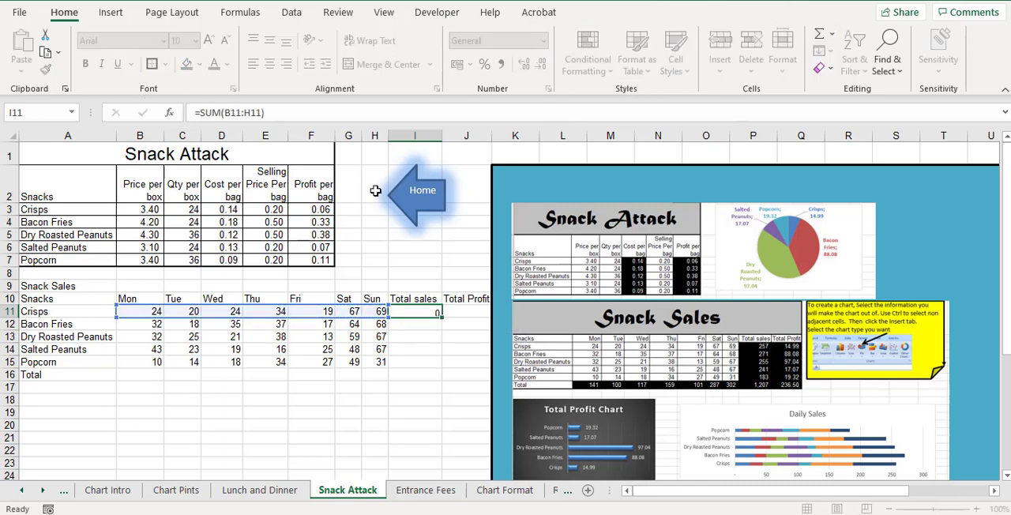
pyautogui.moveTo(444, 317); pyautogui.dragTo(446, 362)
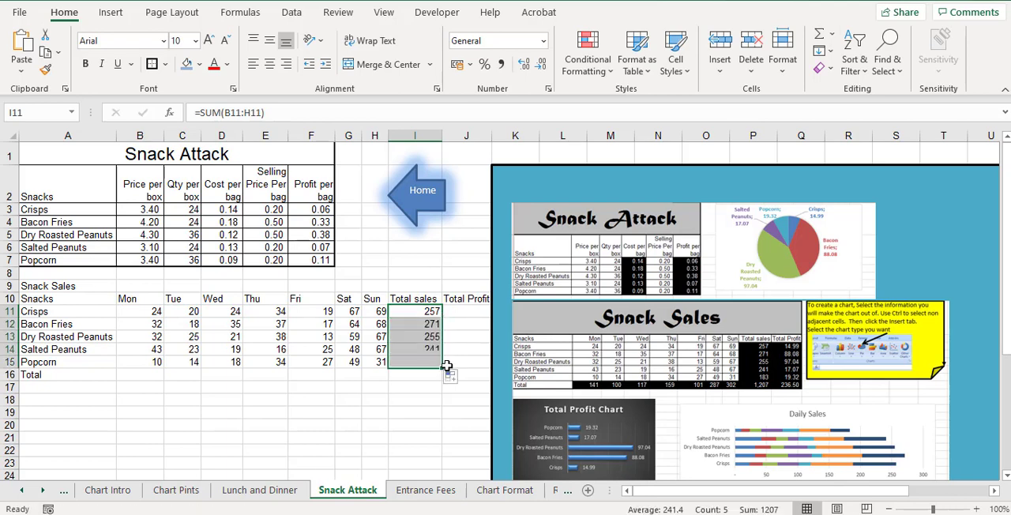
# Calculate the total profit in J11 with =I11*F3 and fill the formula down to J15
pyautogui.click(460, 311)
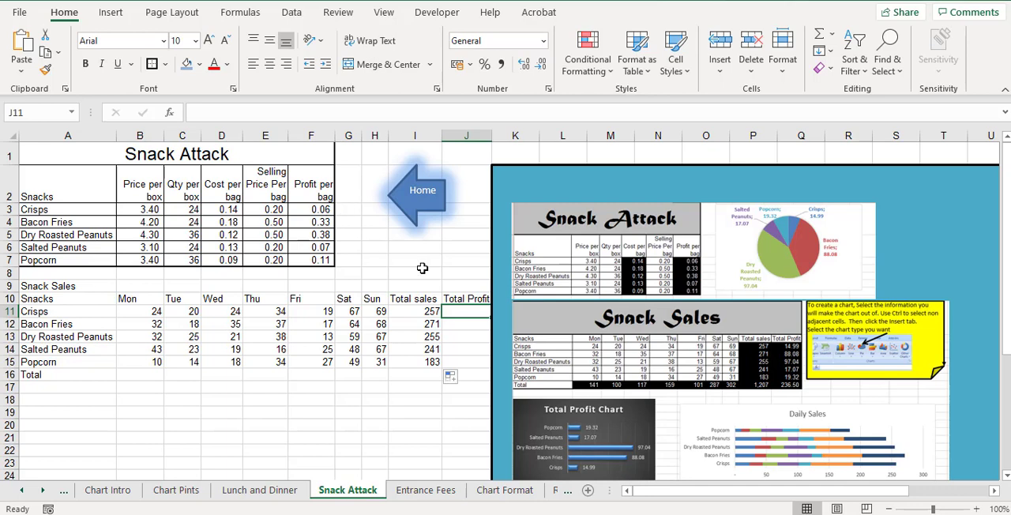
pyautogui.write('=')
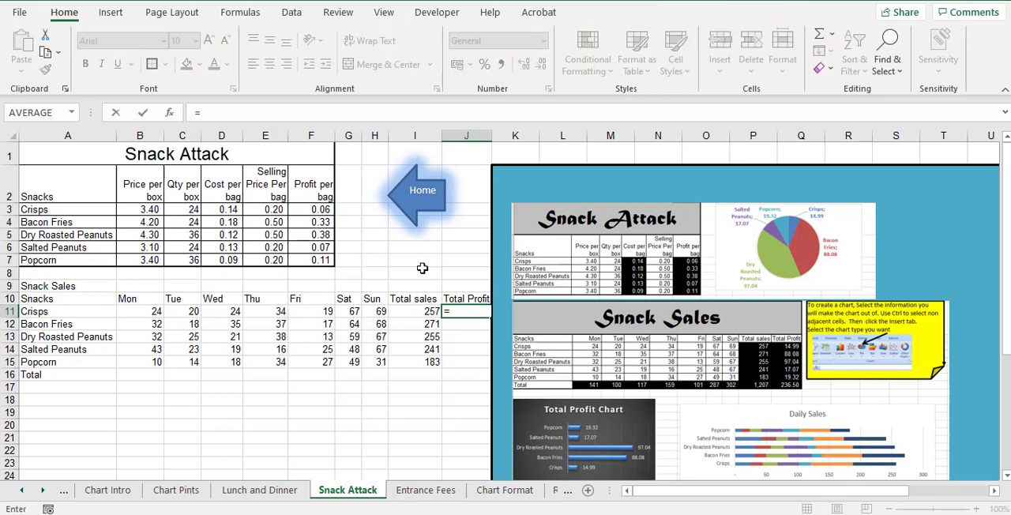
pyautogui.click(431, 313)
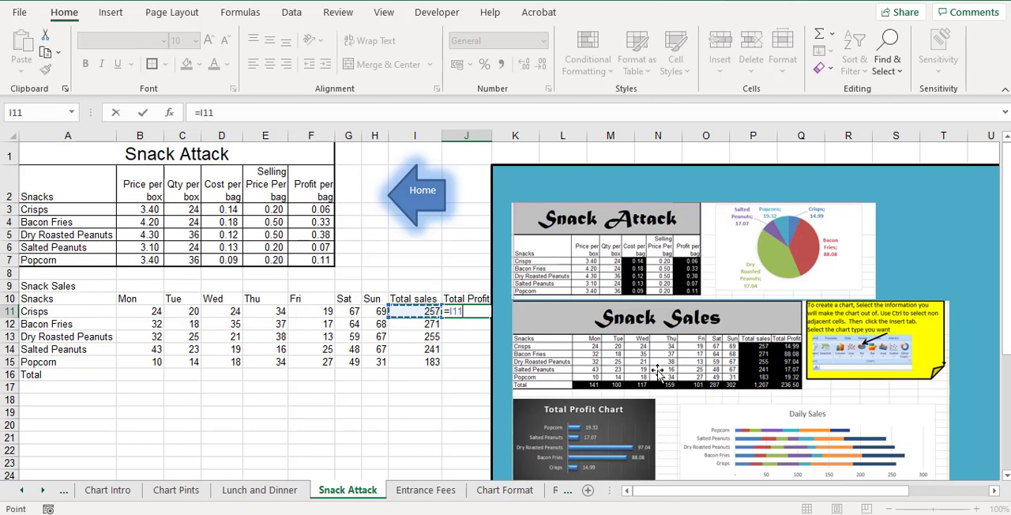
pyautogui.write('*')
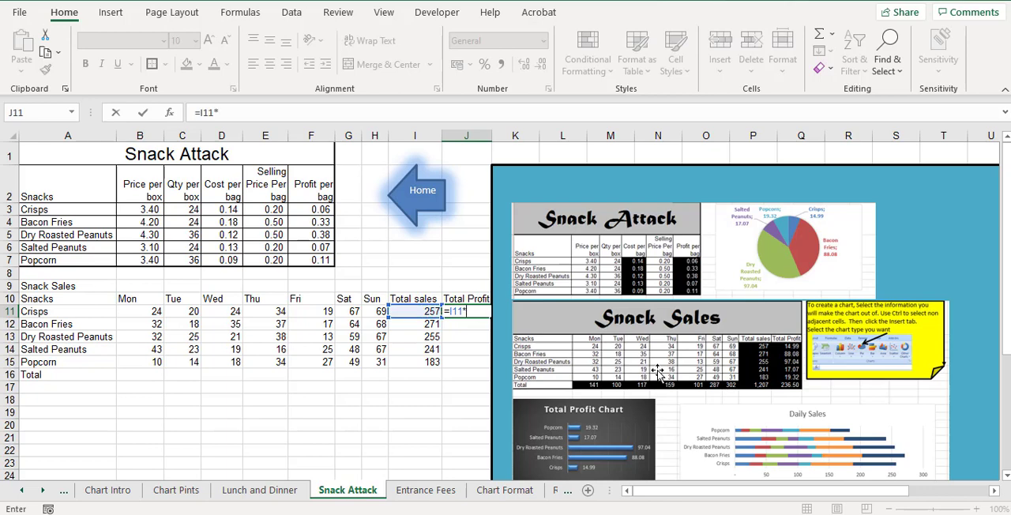
pyautogui.click(327, 209)
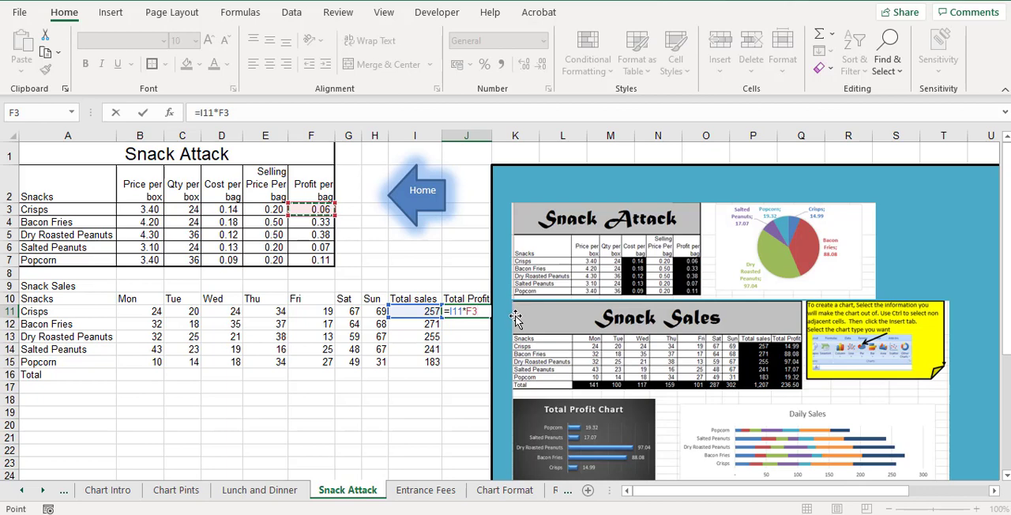
pyautogui.press('Return')
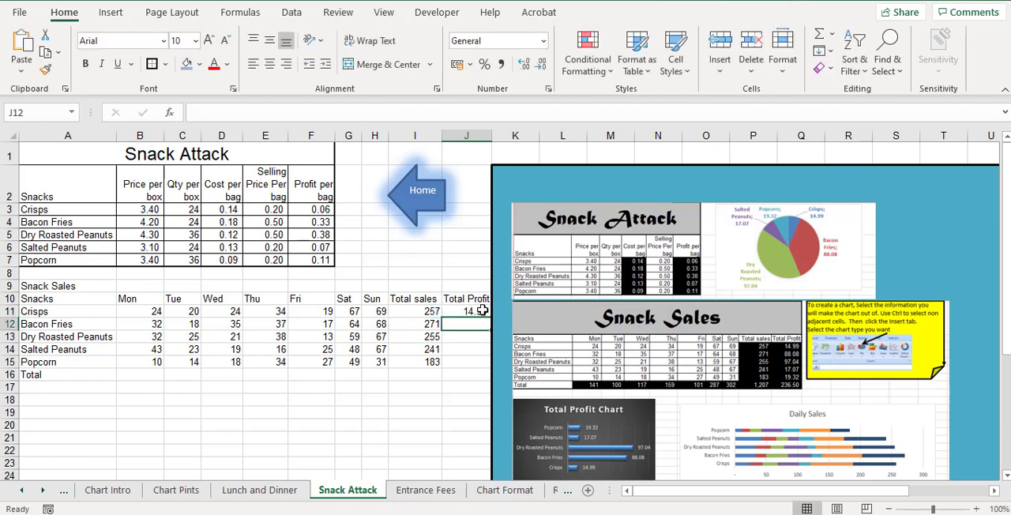
pyautogui.click(488, 313)
pyautogui.click(493, 305)
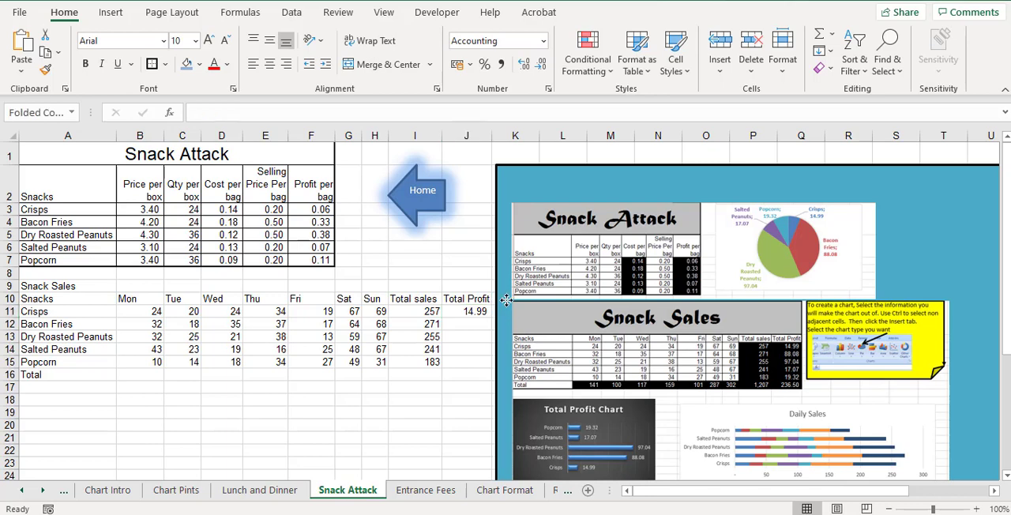
pyautogui.click(475, 312)
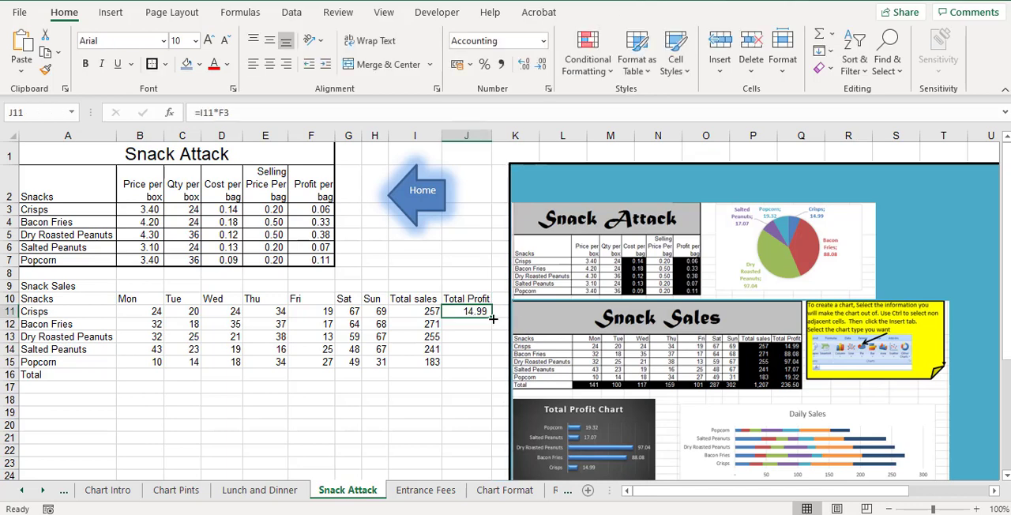
pyautogui.moveTo(492, 318); pyautogui.dragTo(497, 366)
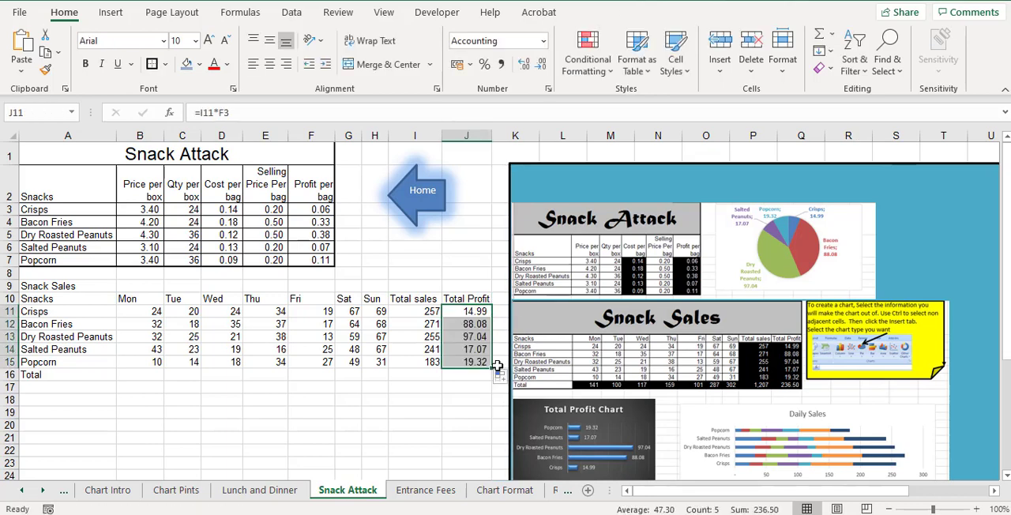
# Total the Monday sales in B16 with =SUM(B11:B15) and fill the formula across the Total row to J16
pyautogui.click(134, 376)
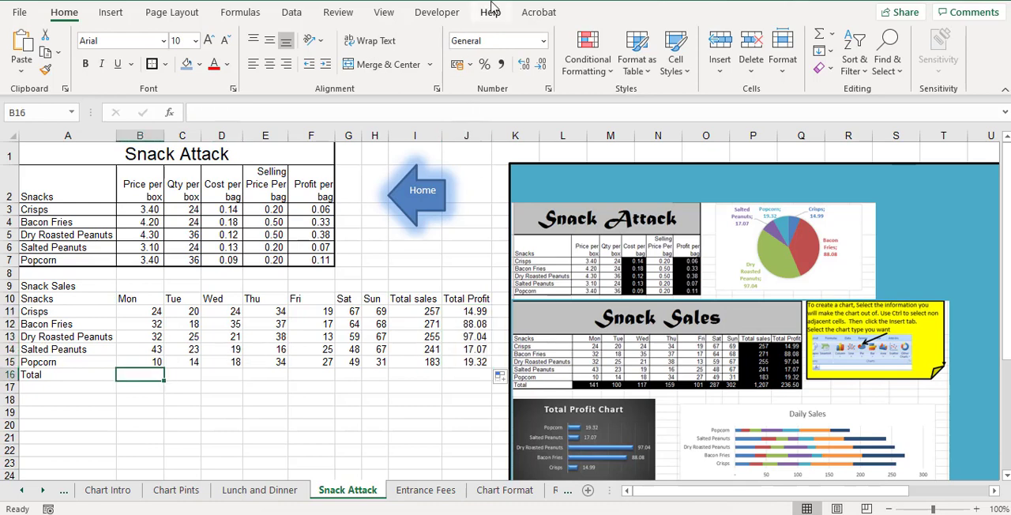
pyautogui.click(826, 35)
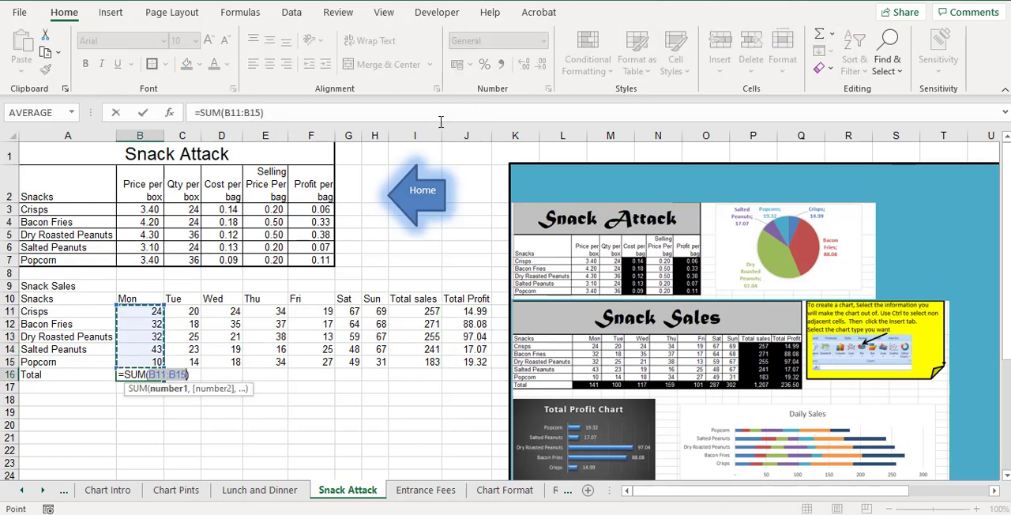
pyautogui.click(142, 113)
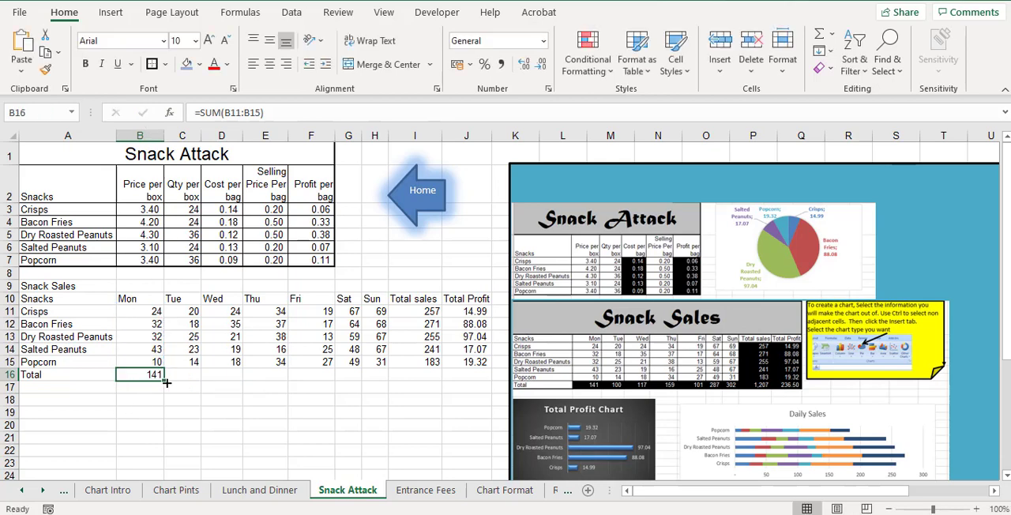
pyautogui.moveTo(166, 382); pyautogui.dragTo(475, 378)
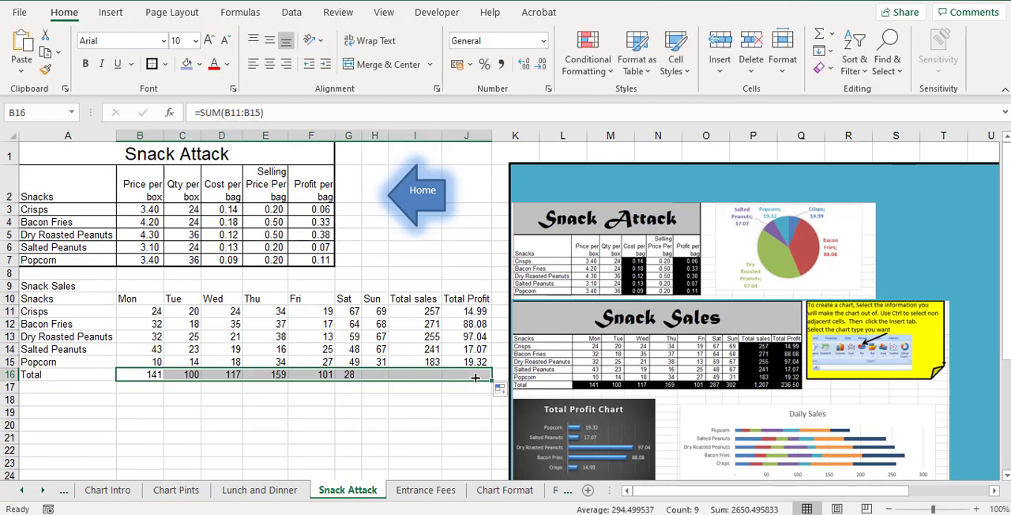
# Merge and center the Snack Sales title across A9:J9 and enlarge its font to size 22
pyautogui.moveTo(31, 287); pyautogui.dragTo(457, 291)
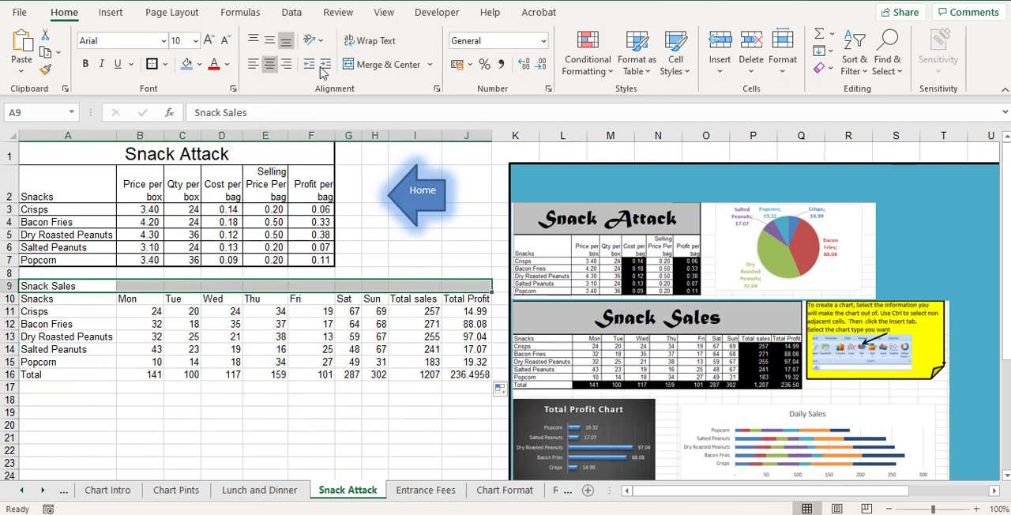
pyautogui.click(371, 64)
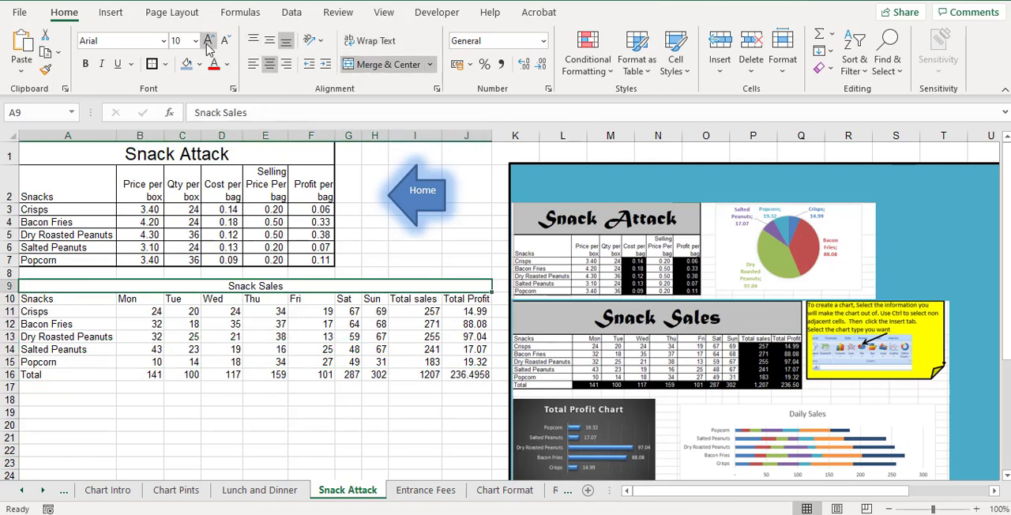
pyautogui.click(209, 41)
pyautogui.click(210, 41)
pyautogui.click(209, 41)
pyautogui.click(209, 41)
pyautogui.click(209, 41)
pyautogui.click(210, 41)
pyautogui.click(209, 41)
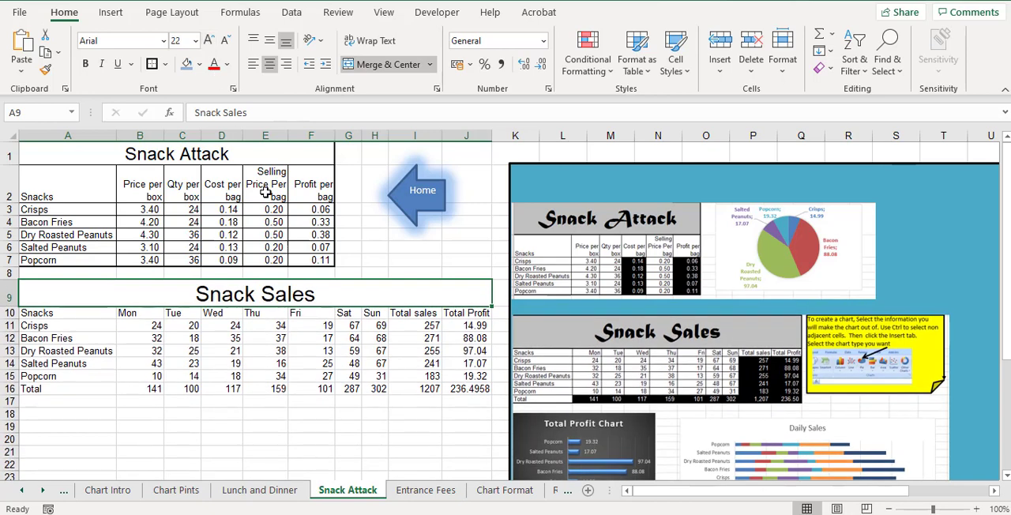
# Change the font of the Snack Sales title in A9 and the Snack Attack title in A1 to Articulate
pyautogui.click(164, 40)
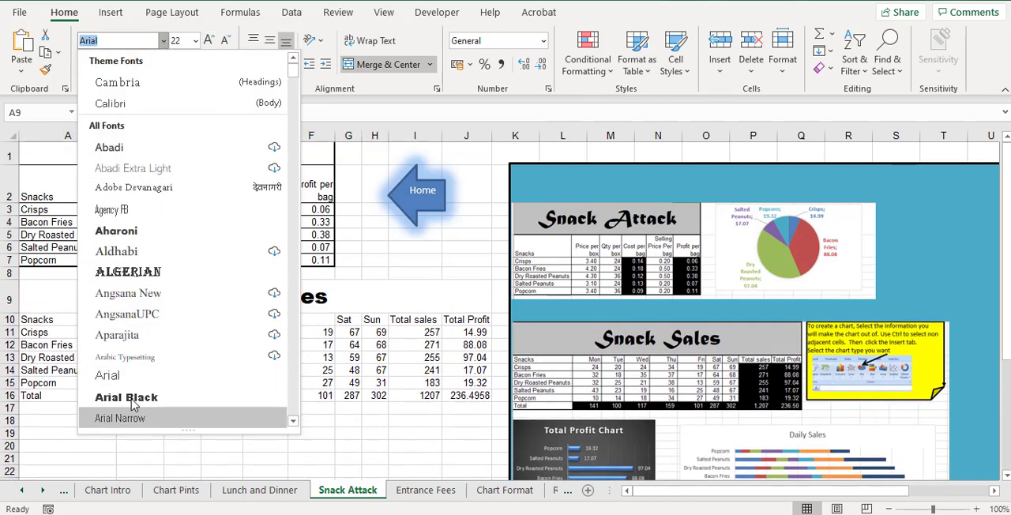
pyautogui.scroll(-3, 135, 417)
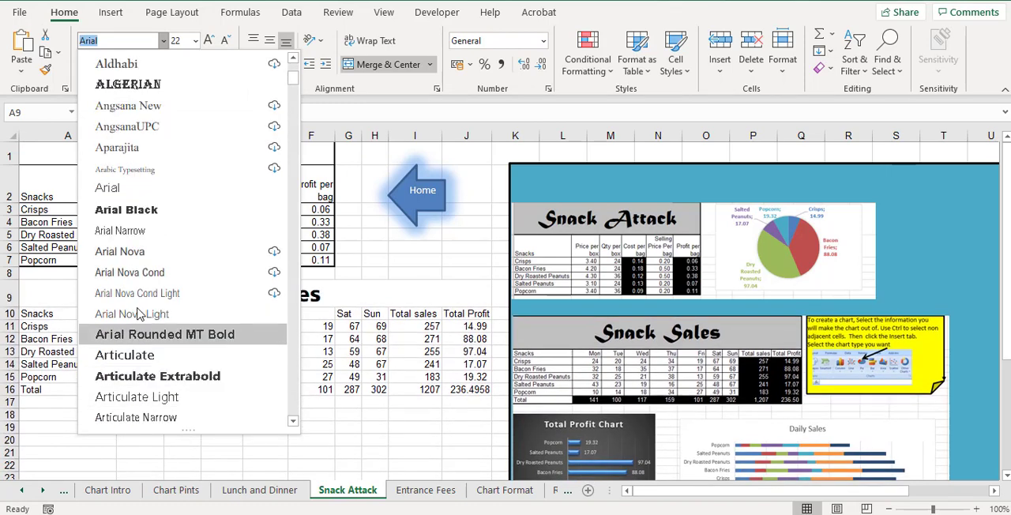
pyautogui.click(146, 357)
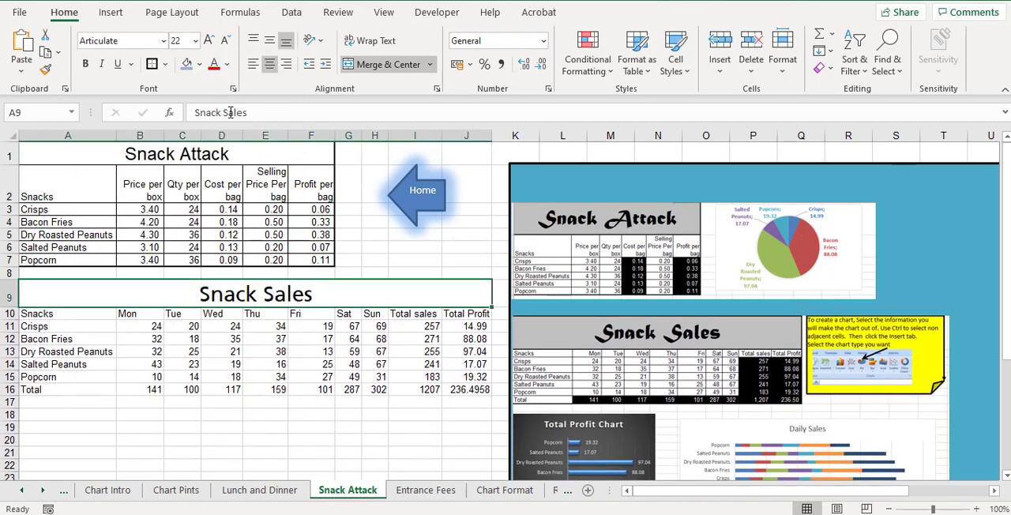
pyautogui.click(179, 161)
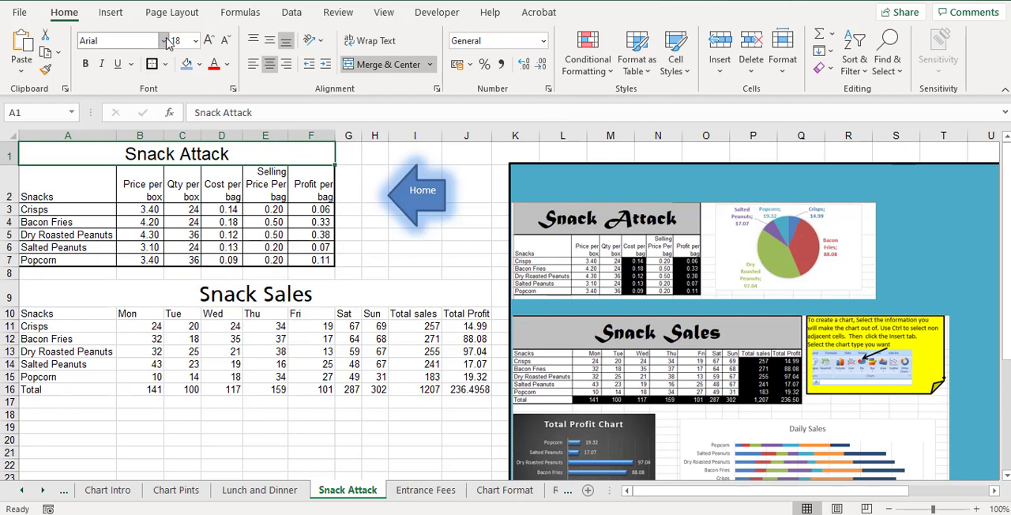
pyautogui.click(164, 40)
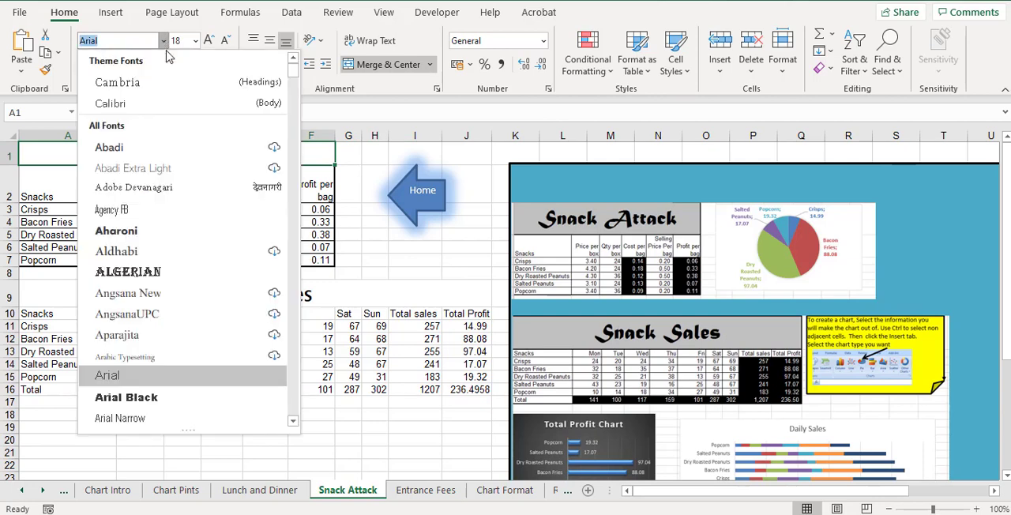
pyautogui.scroll(-4, 178, 332)
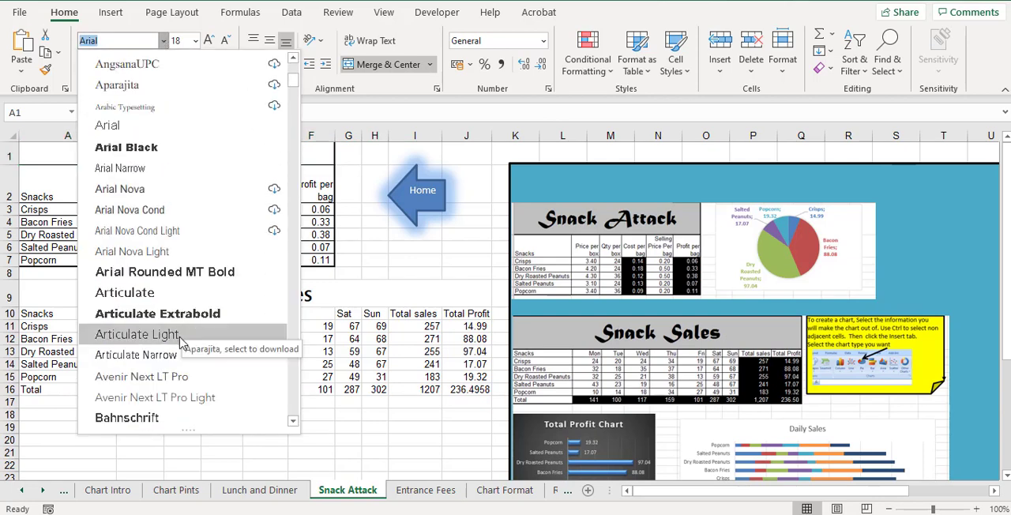
pyautogui.click(177, 293)
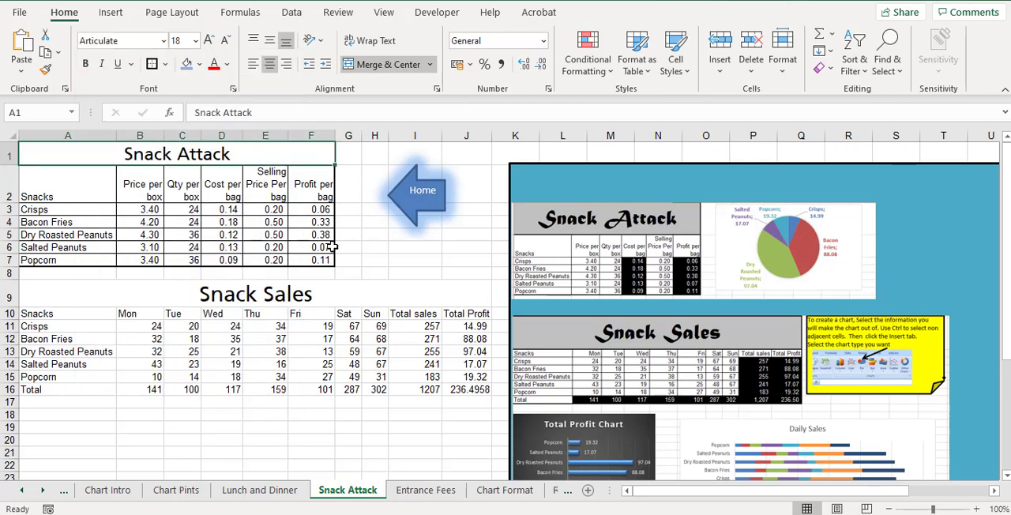
# Add all borders and thick outside borders to the Snack Sales table, A9:J16
pyautogui.moveTo(334, 290); pyautogui.dragTo(327, 389)
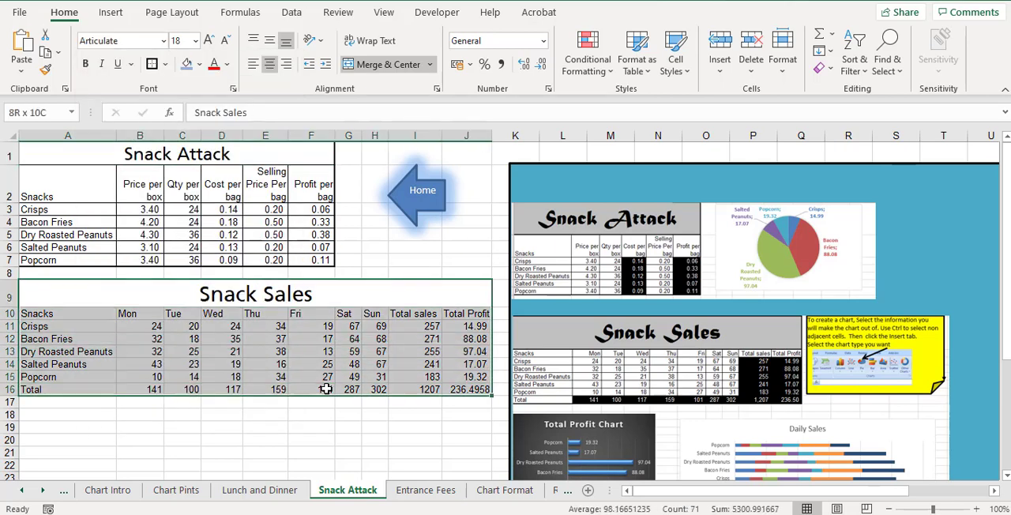
pyautogui.click(164, 64)
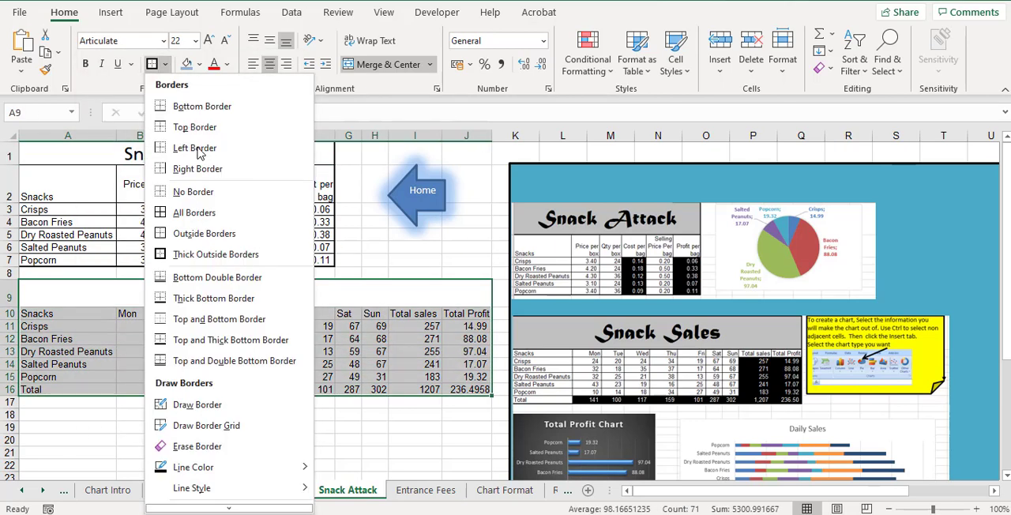
pyautogui.click(197, 194)
pyautogui.click(165, 64)
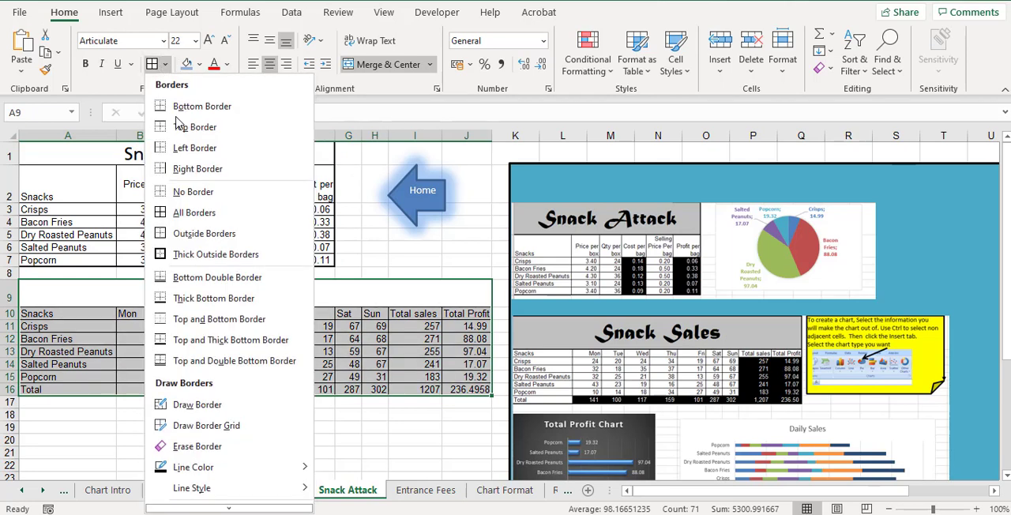
pyautogui.click(293, 268)
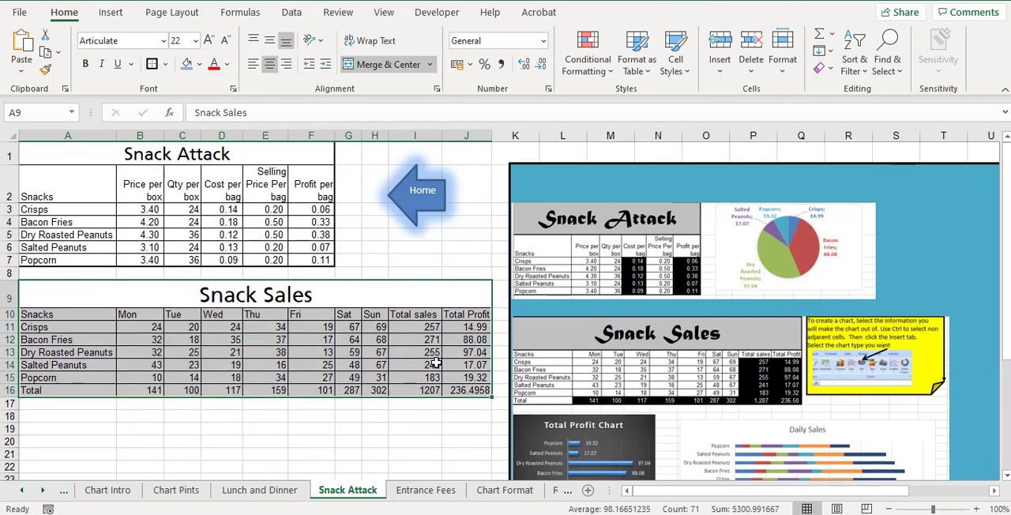
pyautogui.click(472, 365)
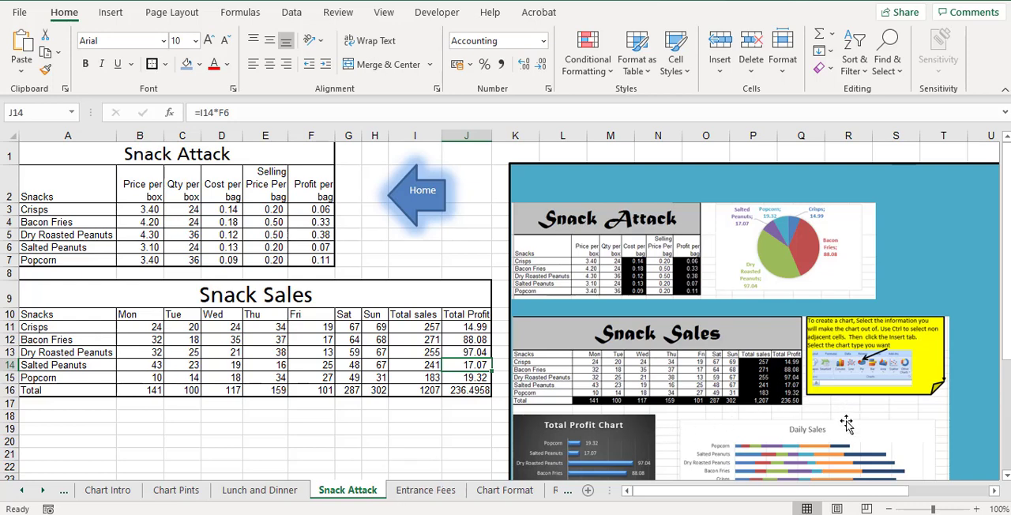
# Insert a 2-D pie chart from the snack names in A10:A15 and the Total Profit values in J10:J15
pyautogui.scroll(-3, 655, 433)
pyautogui.scroll(-1, 655, 432)
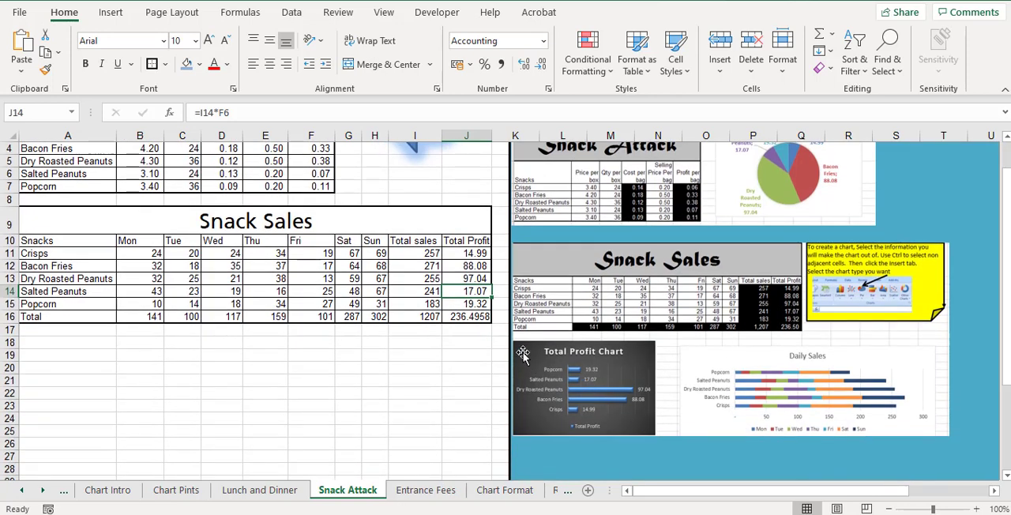
pyautogui.scroll(1, 610, 375)
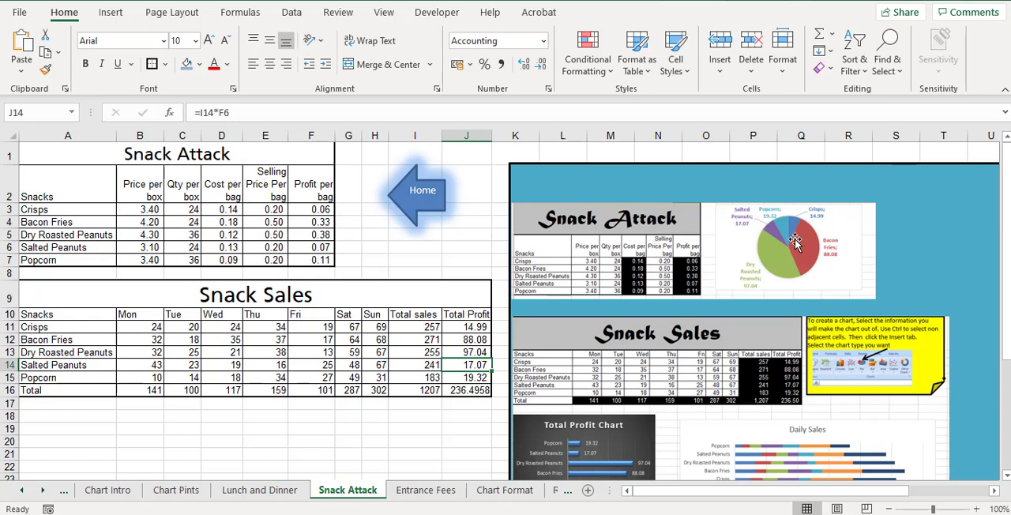
pyautogui.click(47, 314)
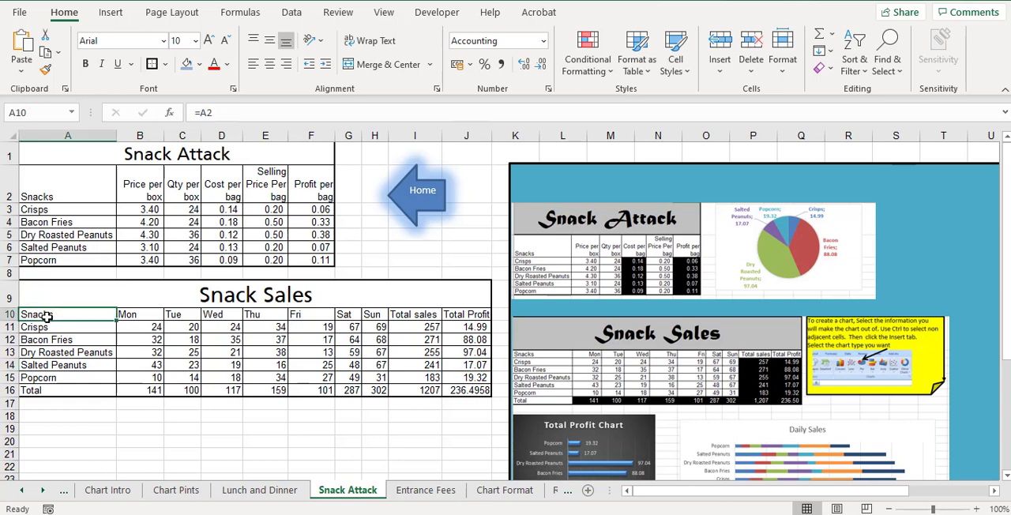
pyautogui.moveTo(47, 316); pyautogui.dragTo(49, 379)
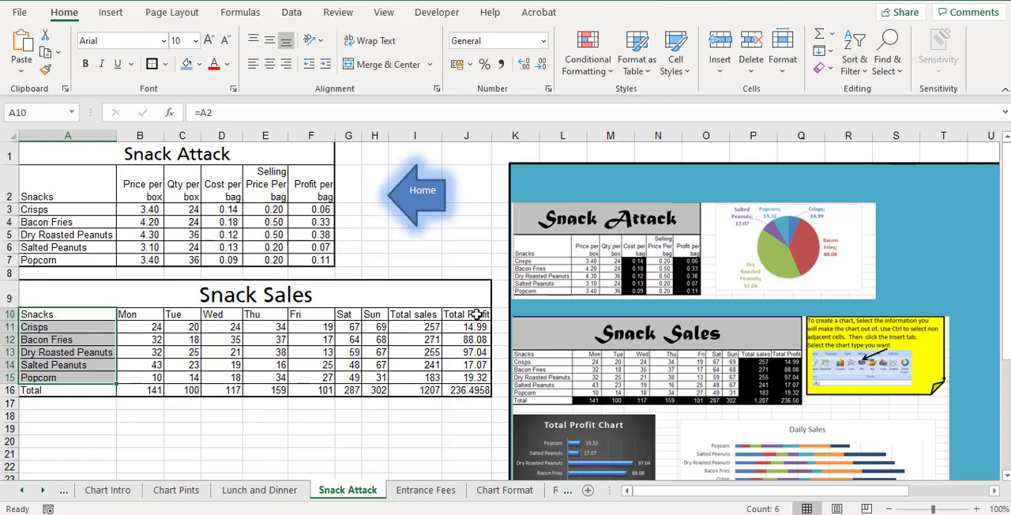
pyautogui.keyDown('ctrl'); pyautogui.click(475, 315); pyautogui.keyUp('ctrl')
pyautogui.moveTo(475, 316); pyautogui.dragTo(466, 376)
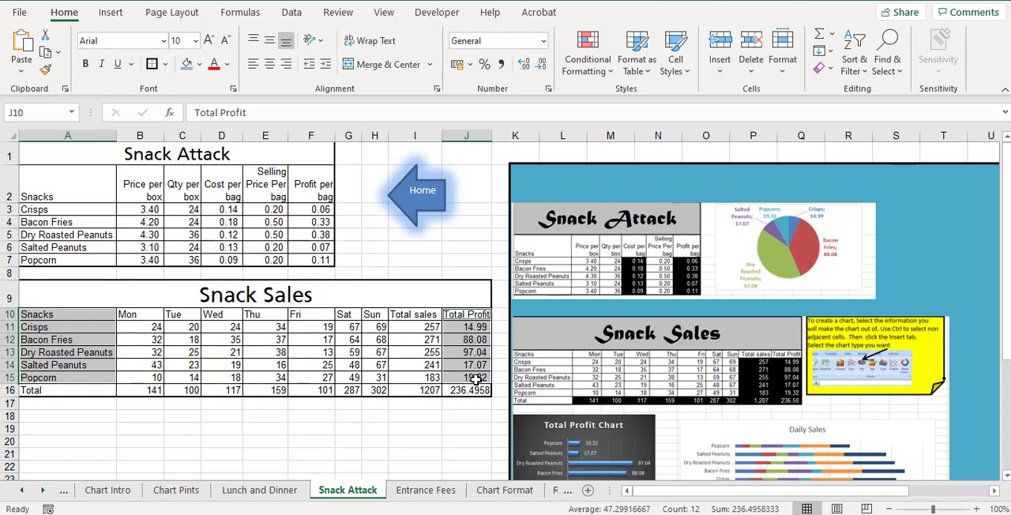
pyautogui.click(117, 14)
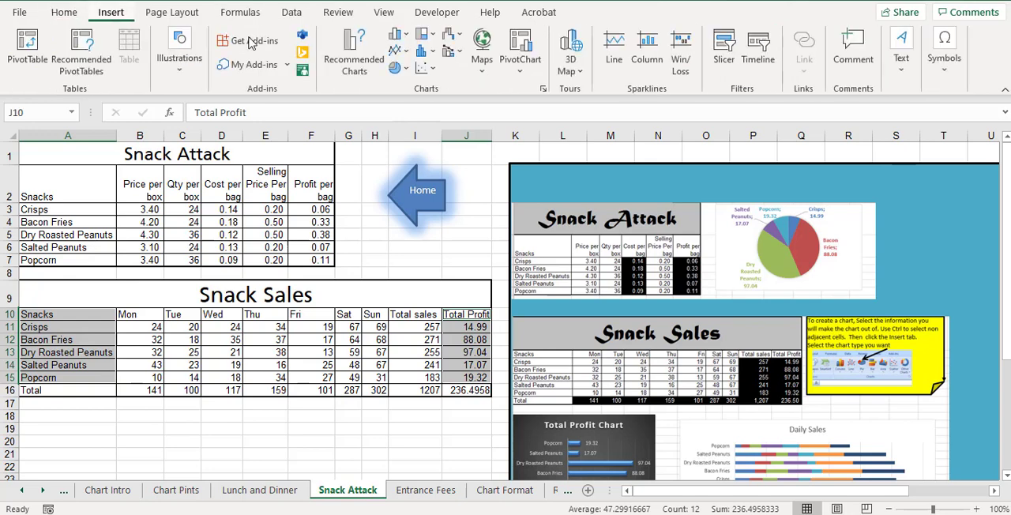
pyautogui.click(399, 68)
pyautogui.click(410, 118)
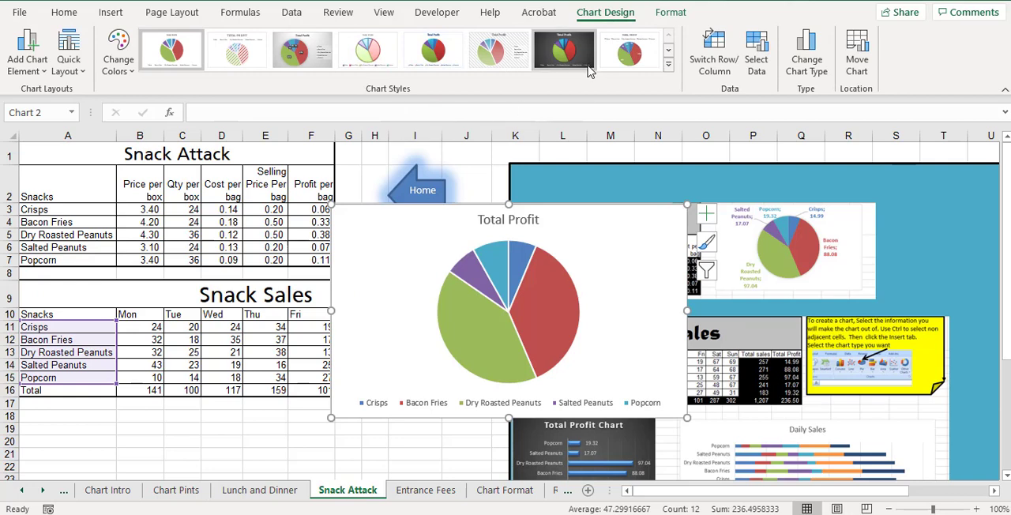
# Apply the pie chart style with coloured category names around the slices and add the values to its data labels
pyautogui.click(667, 69)
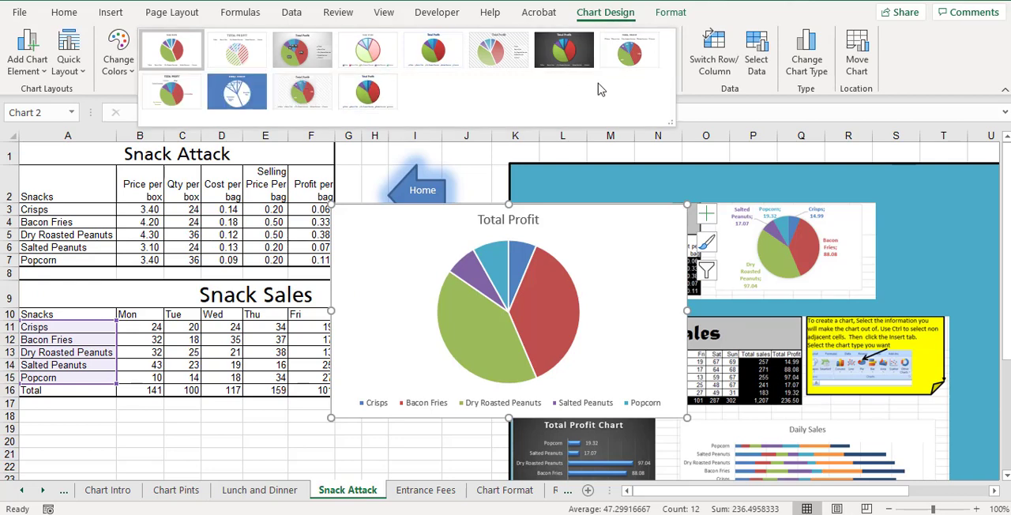
pyautogui.click(177, 93)
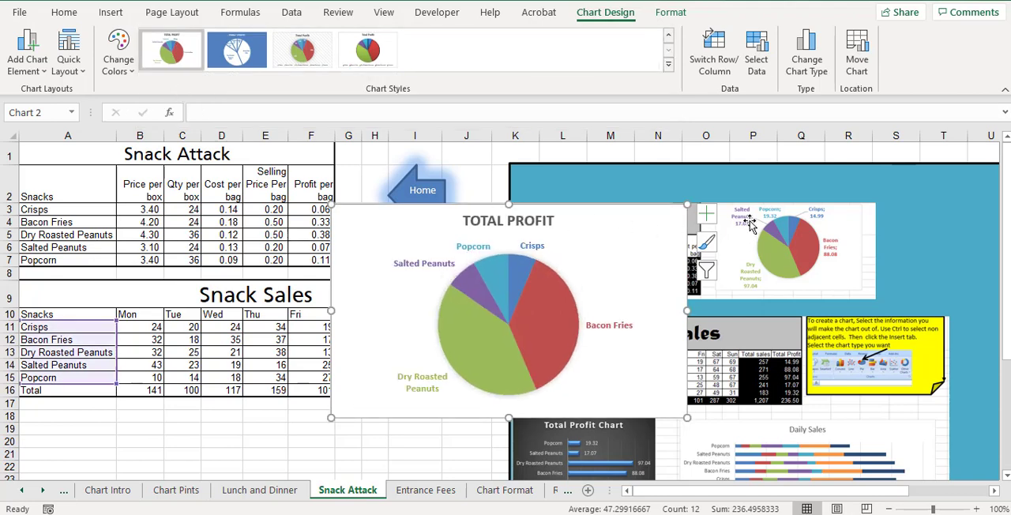
pyautogui.click(32, 70)
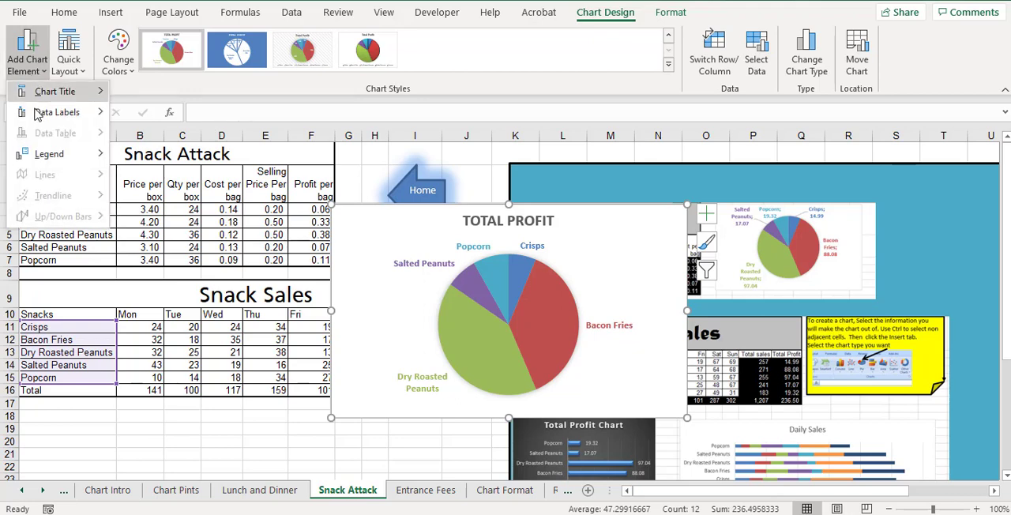
pyautogui.moveTo(36, 115)
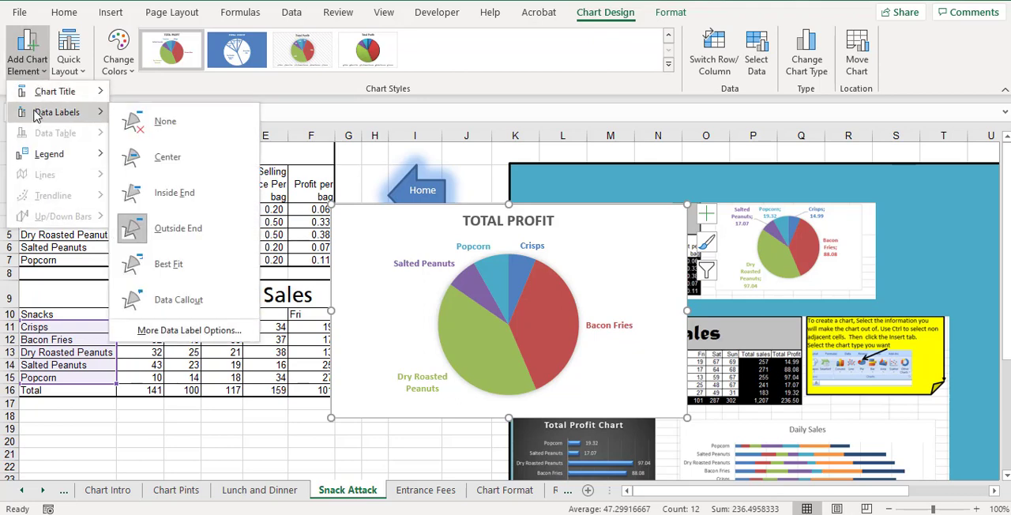
pyautogui.click(211, 332)
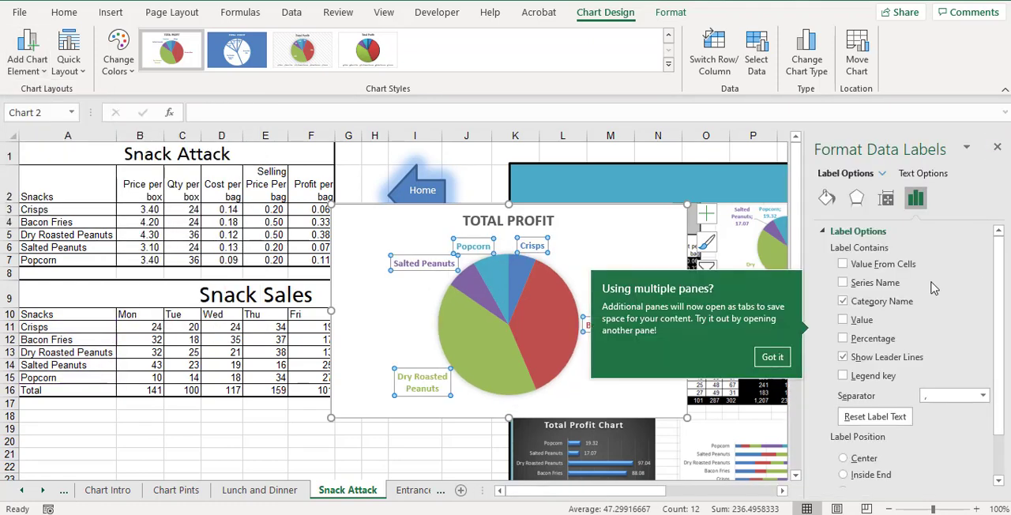
pyautogui.click(862, 324)
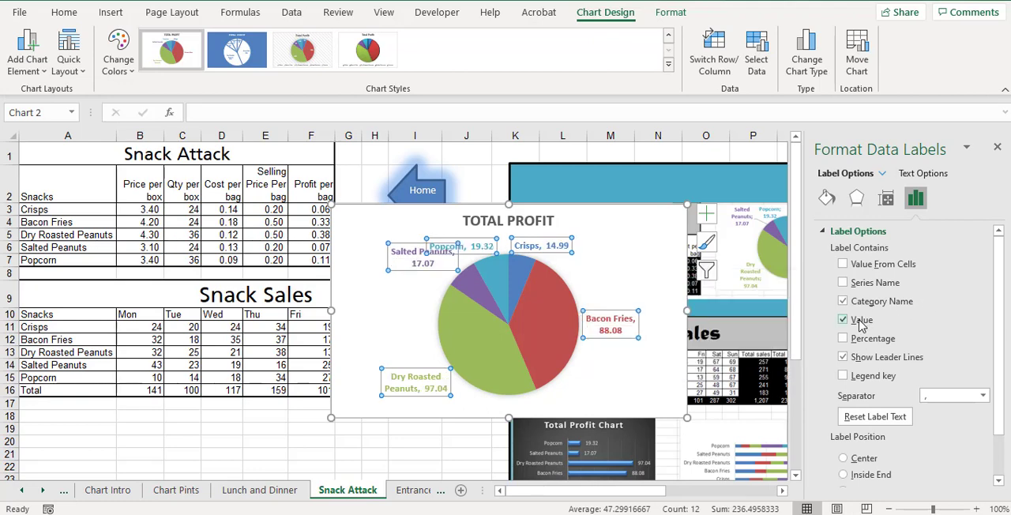
# Separate the overlapping Salted Peanuts and Popcorn labels and move the pie chart below the Snack Sales table
pyautogui.click(406, 241)
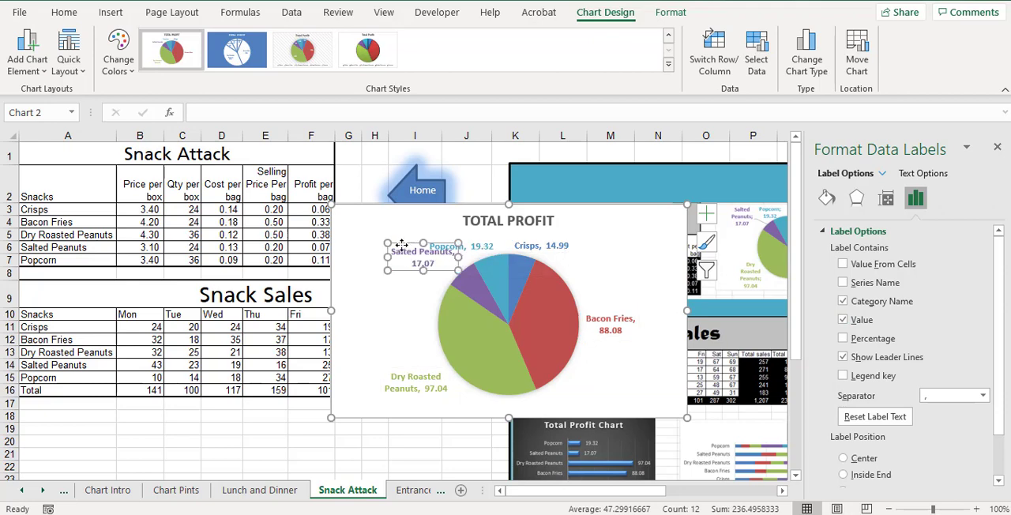
pyautogui.moveTo(441, 239)
pyautogui.mouseDown()
pyautogui.moveTo(411, 246)
pyautogui.moveTo(453, 226)
pyautogui.mouseUp()
pyautogui.click(453, 247)
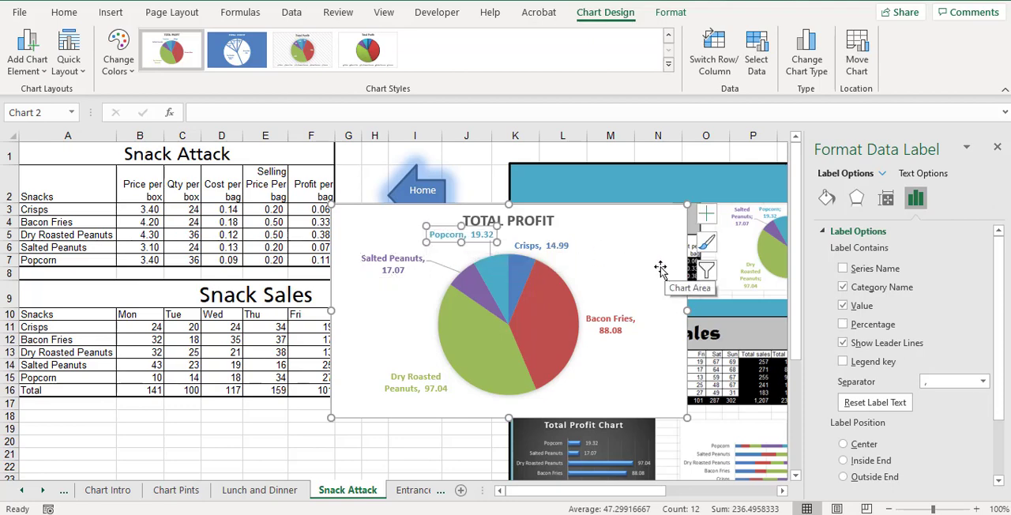
pyautogui.moveTo(590, 253); pyautogui.dragTo(326, 431)
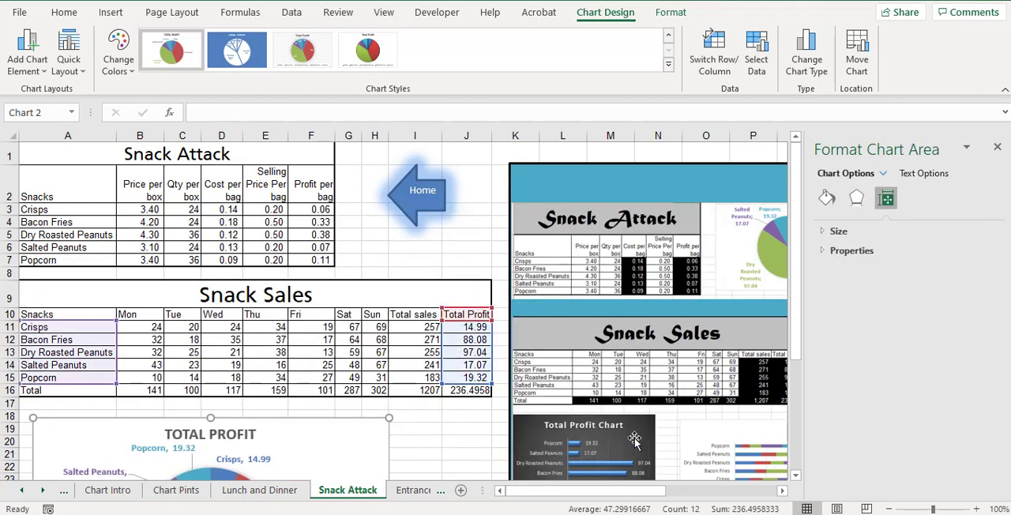
# Insert a 2-D Clustered Bar chart from the snack names in A10:A15 and the Total Profit values in J10:J15
pyautogui.scroll(-1, 632, 435)
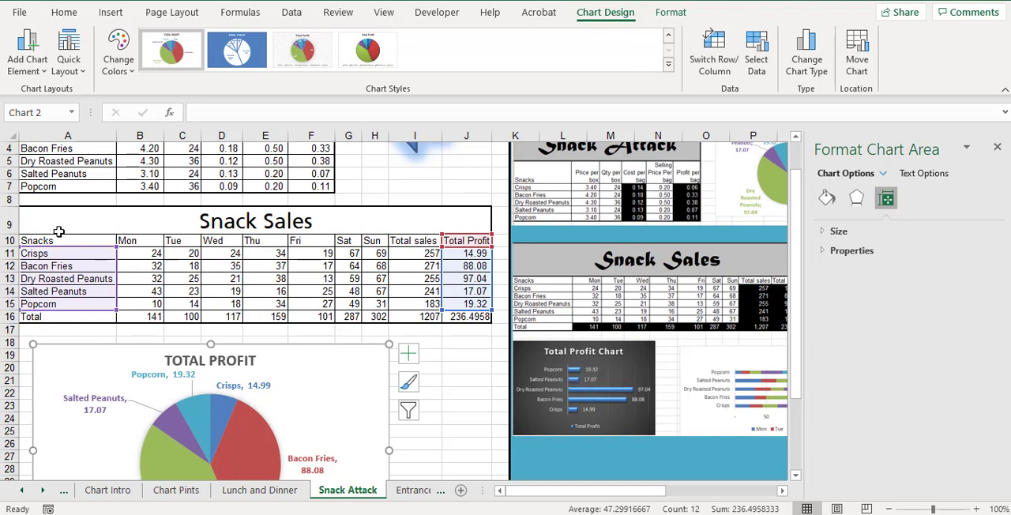
pyautogui.moveTo(67, 240); pyautogui.dragTo(71, 299)
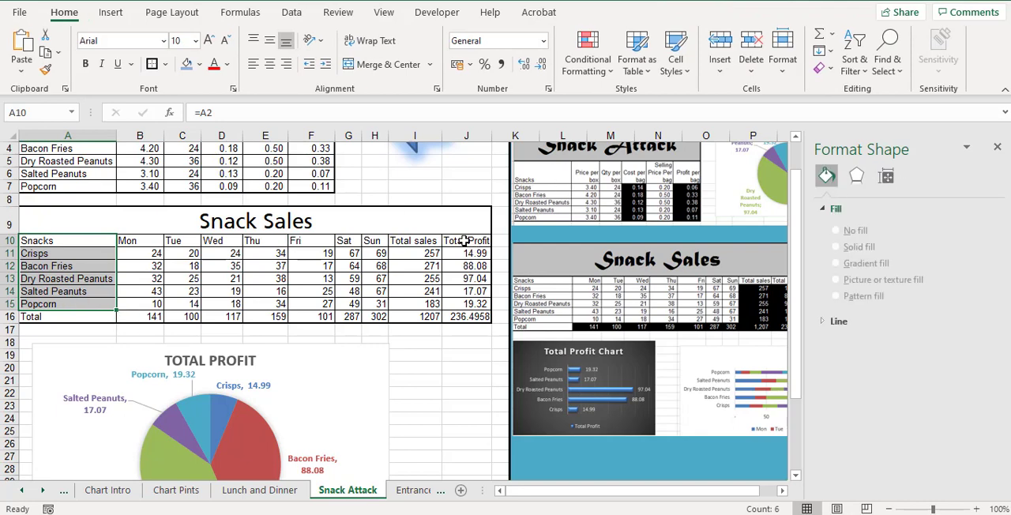
pyautogui.moveTo(467, 240); pyautogui.dragTo(466, 303)
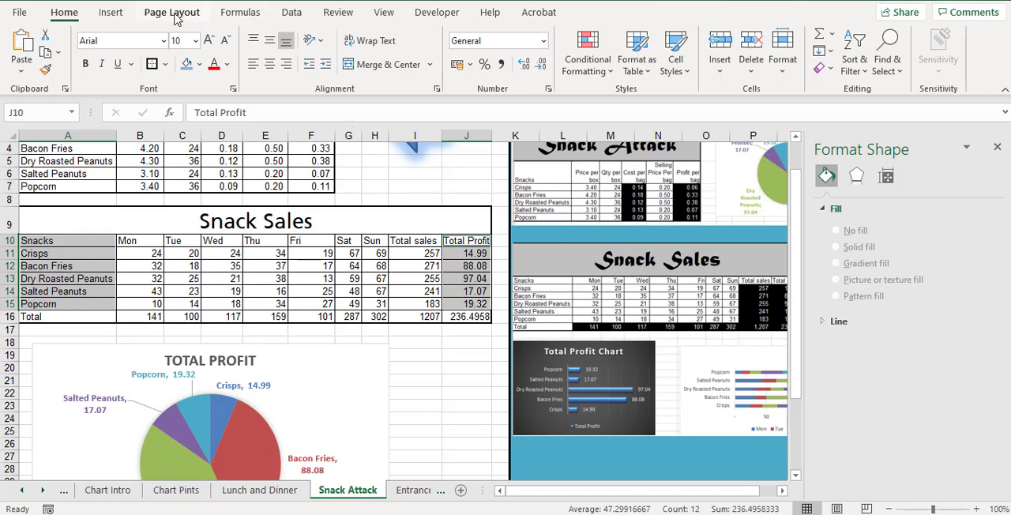
pyautogui.click(113, 20)
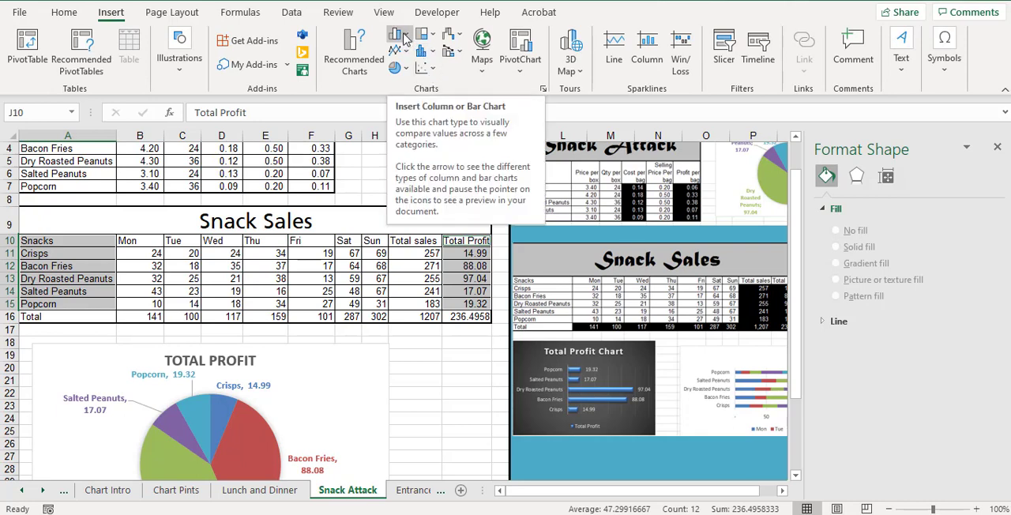
pyautogui.click(405, 38)
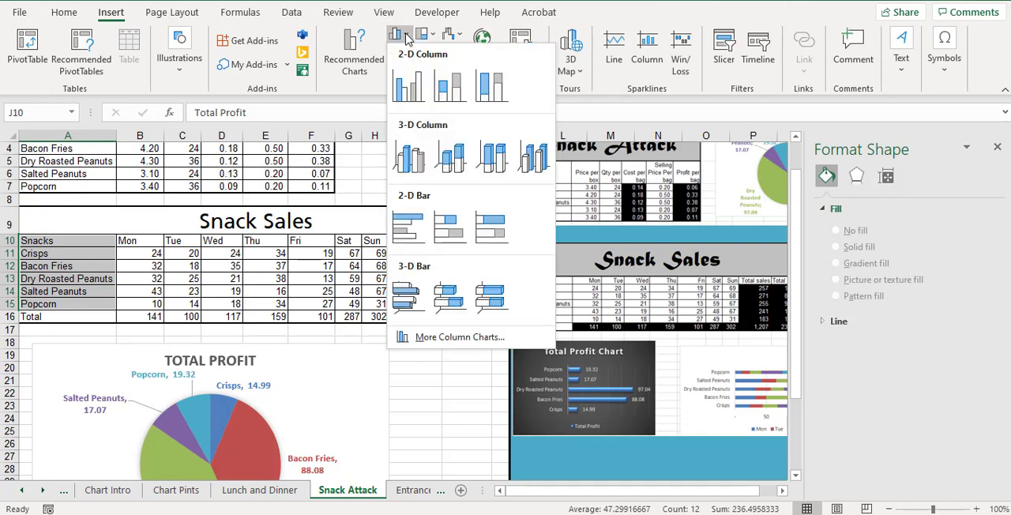
pyautogui.click(418, 230)
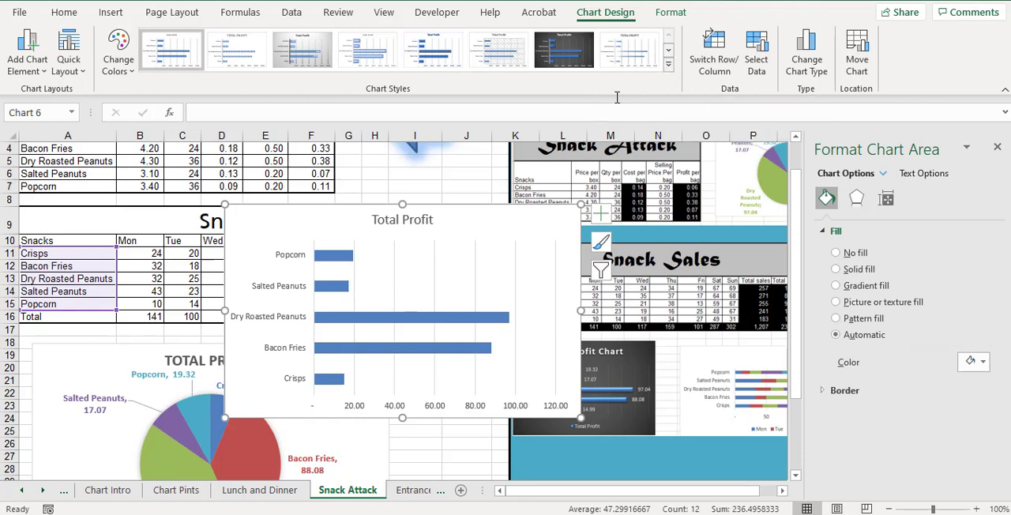
# Apply the dark Style 7 to the Total Profit bar chart and close the formatting pane
pyautogui.click(668, 64)
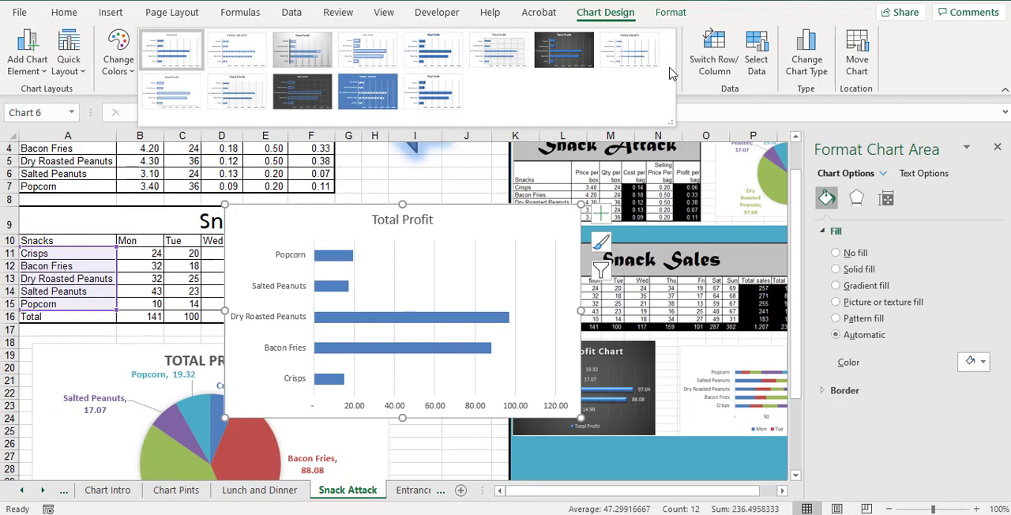
pyautogui.click(563, 50)
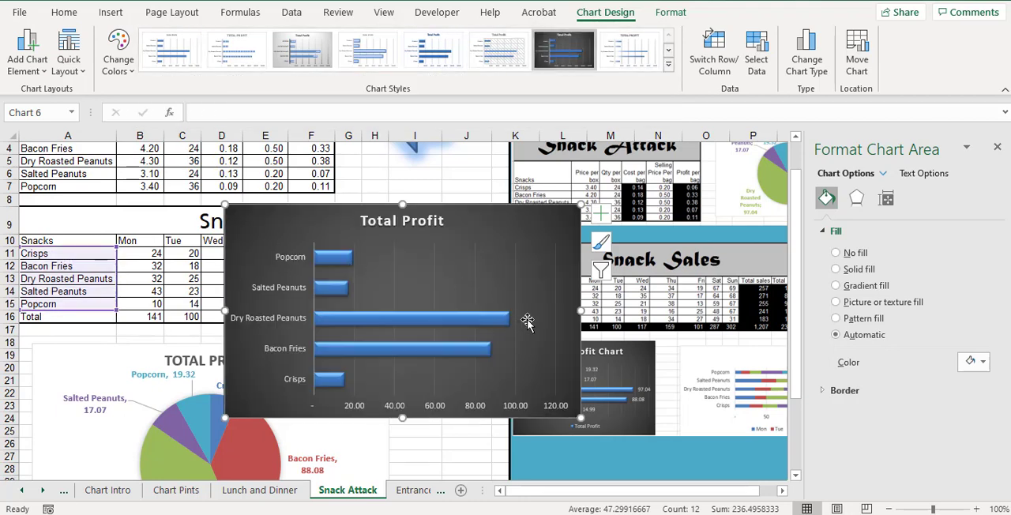
pyautogui.click(997, 149)
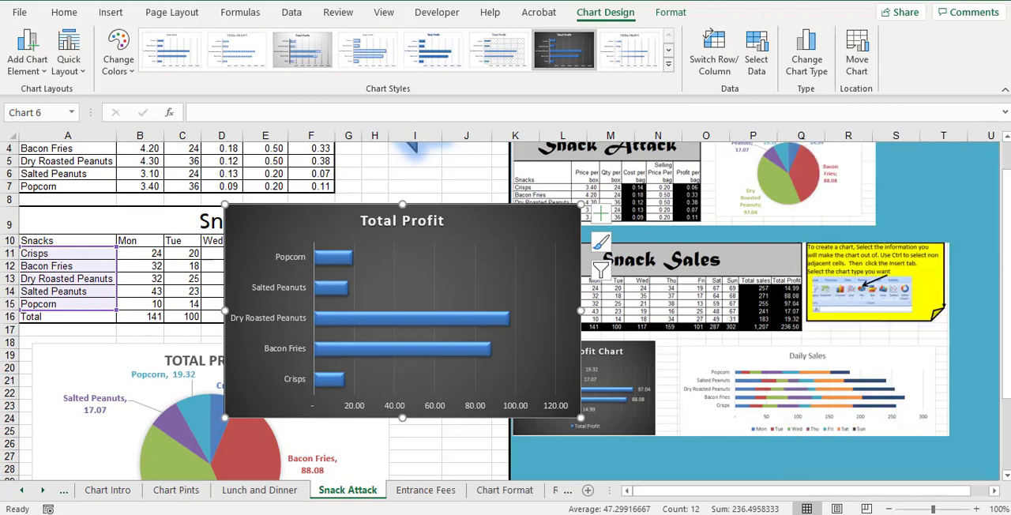
# Add value data labels to the Total Profit bar chart and move it down over the lower part of the pie chart
pyautogui.click(28, 51)
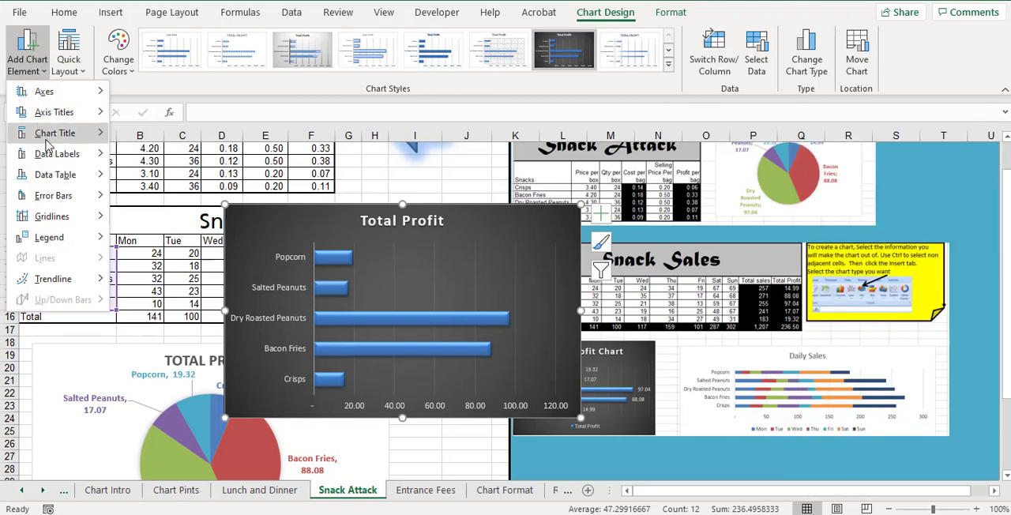
pyautogui.moveTo(56, 158)
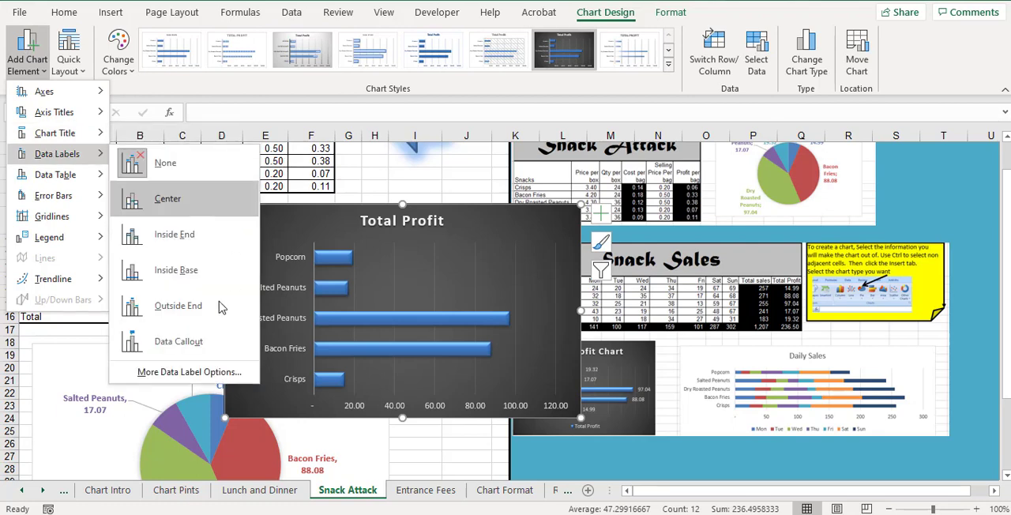
pyautogui.click(196, 378)
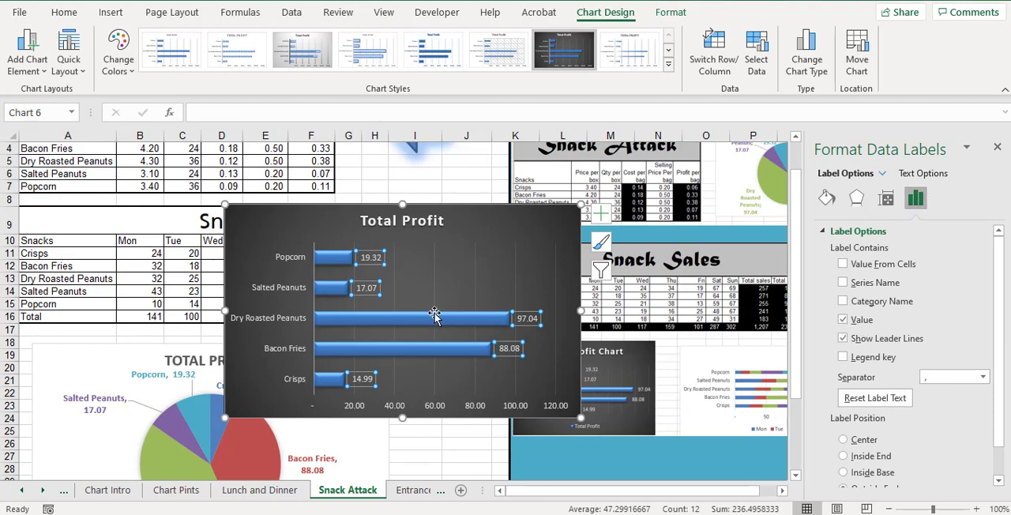
pyautogui.moveTo(456, 224); pyautogui.dragTo(294, 453)
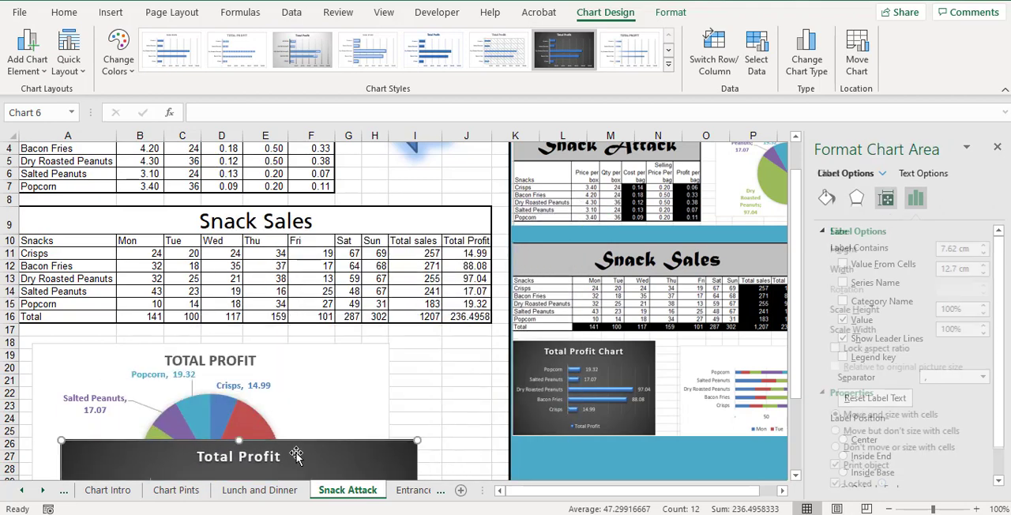
# Insert a 2-D Stacked Bar chart of the daily sales in A10:H15 and switch its rows and columns so the snacks form the categories
pyautogui.scroll(-1, 299, 444)
pyautogui.scroll(-1, 653, 372)
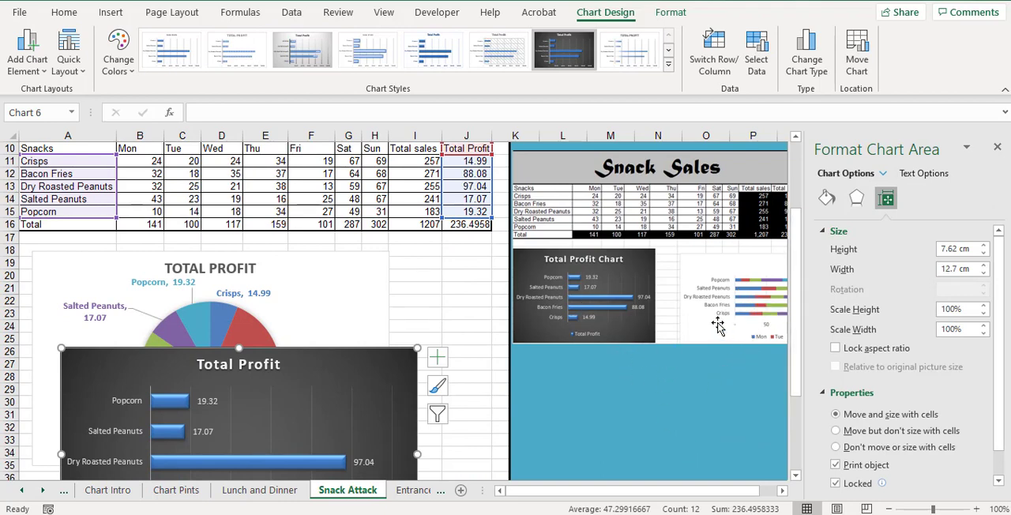
pyautogui.moveTo(36, 149); pyautogui.dragTo(377, 212)
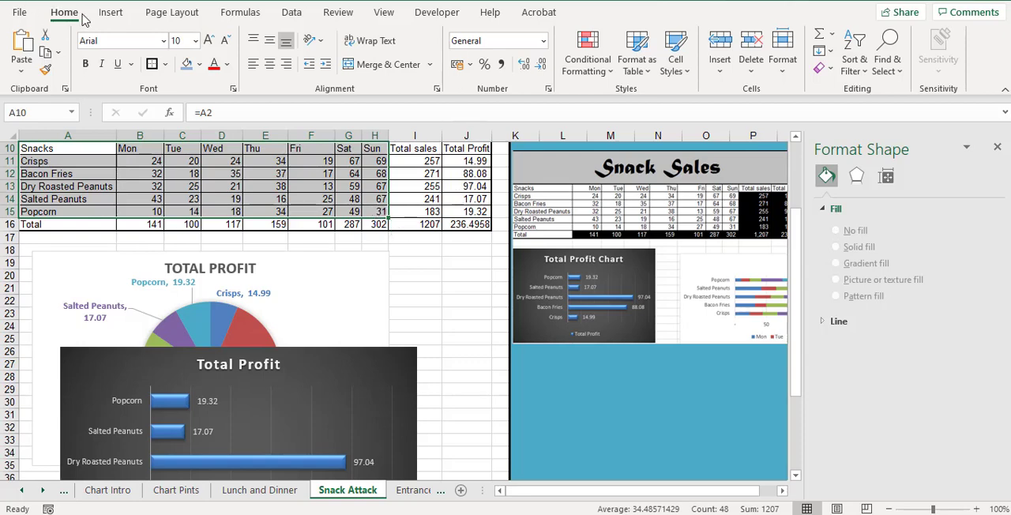
pyautogui.click(109, 13)
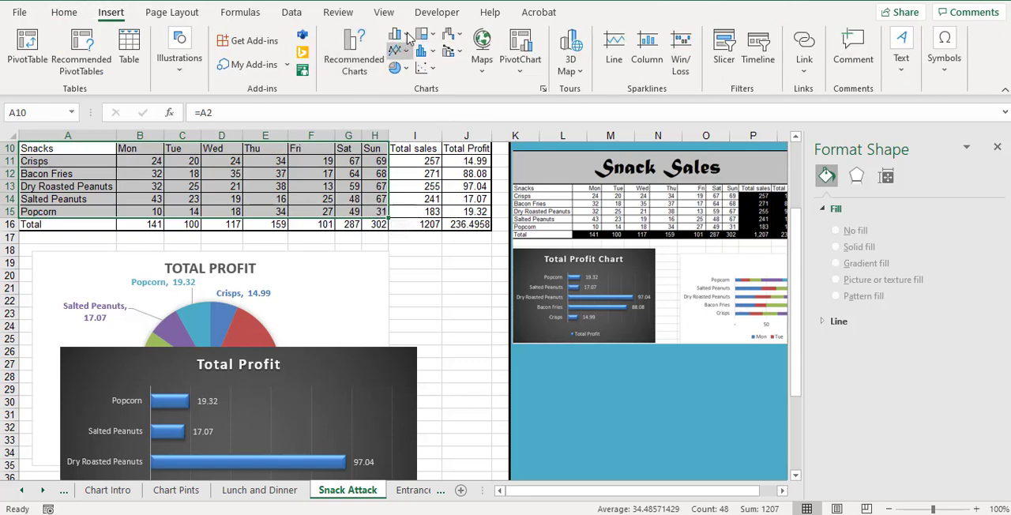
pyautogui.click(408, 36)
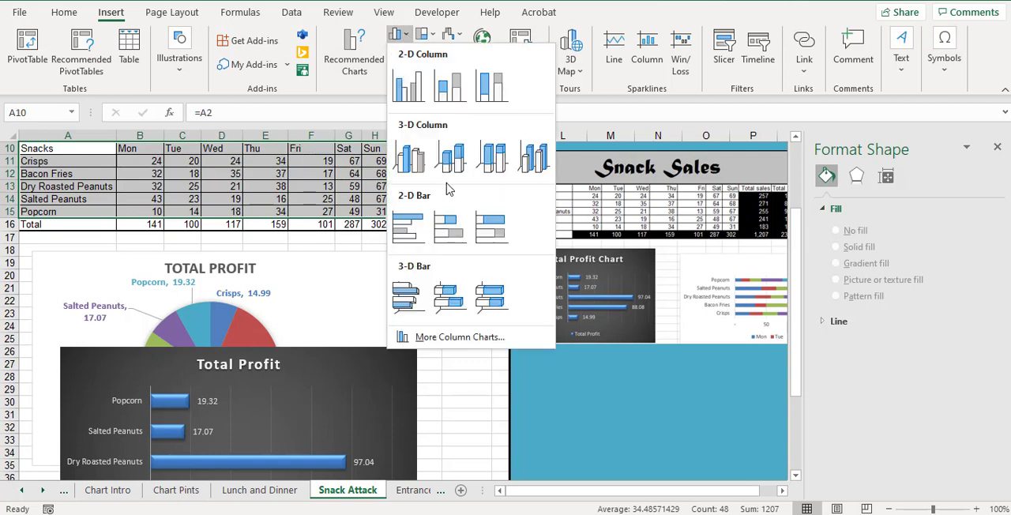
pyautogui.click(453, 233)
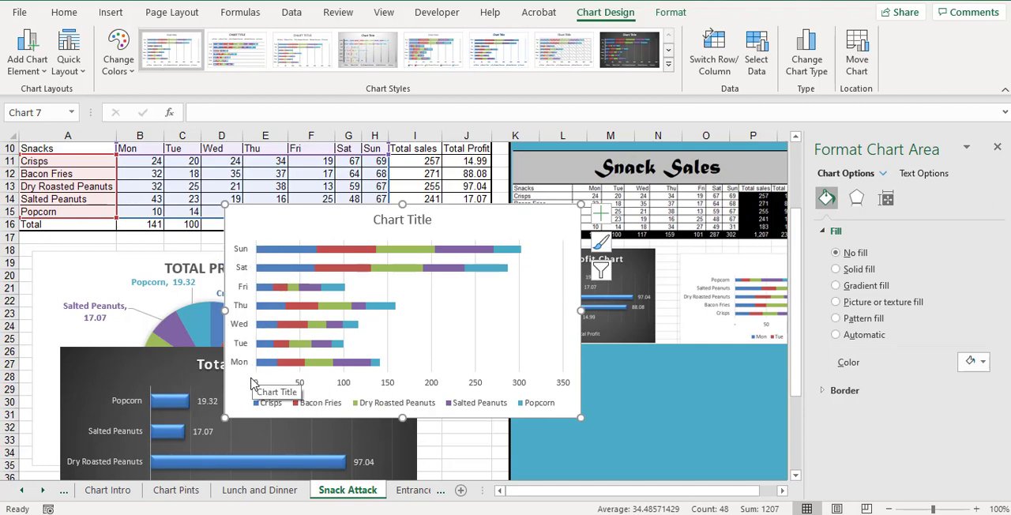
pyautogui.click(722, 46)
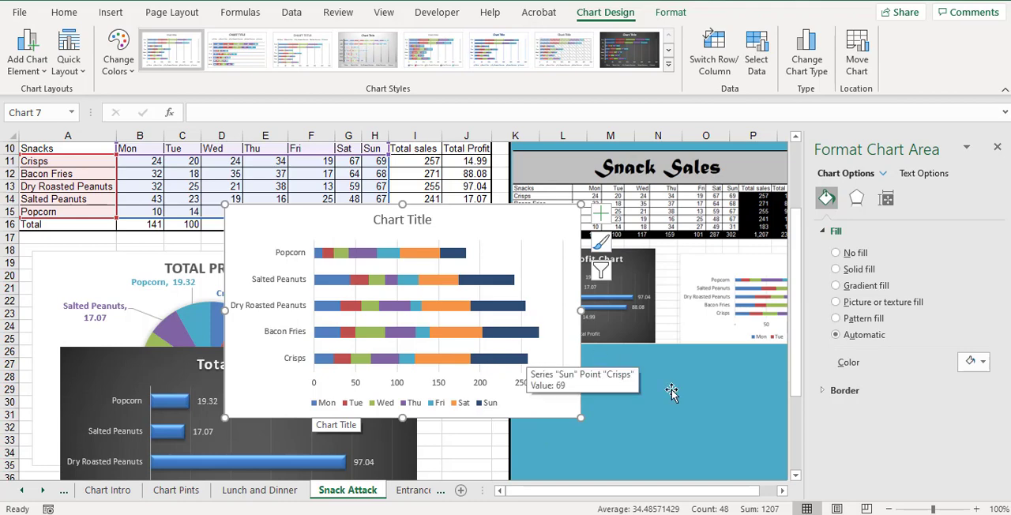
pyautogui.click(782, 490)
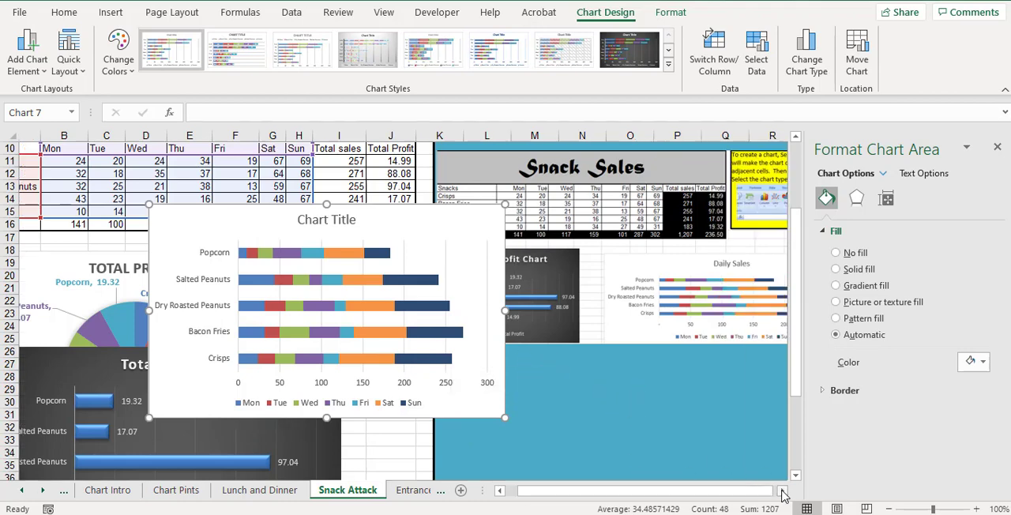